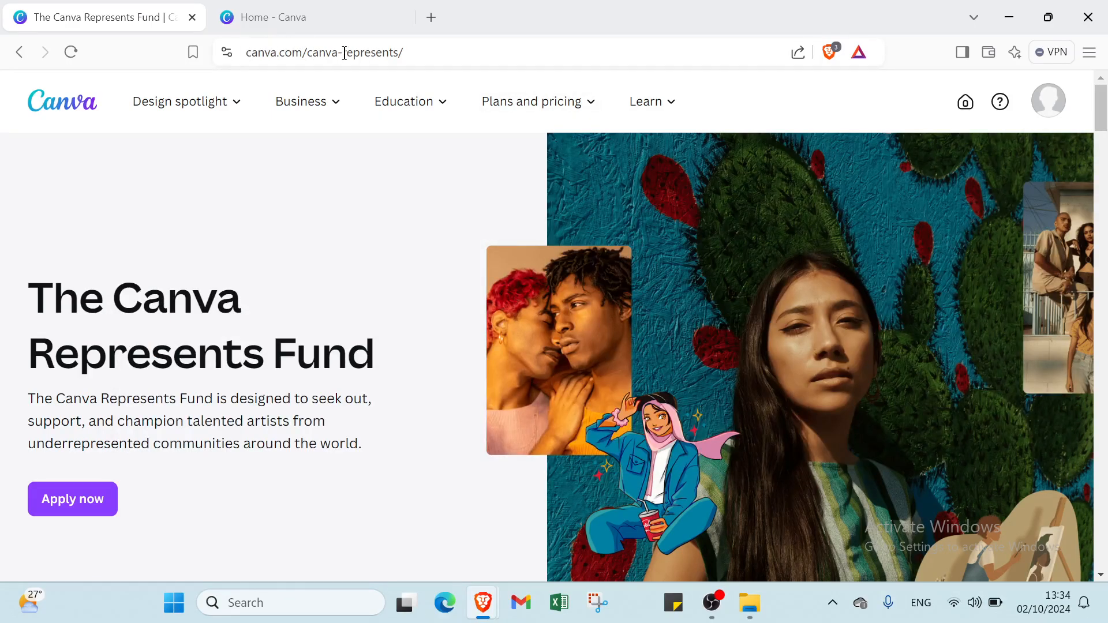
Step: Examine the Canva Represents Fund page, including the content section below the introduction, and open the account menu
{"action": "scroll", "coordinate": [514, 372], "scroll_direction": "down", "scroll_amount": 3}
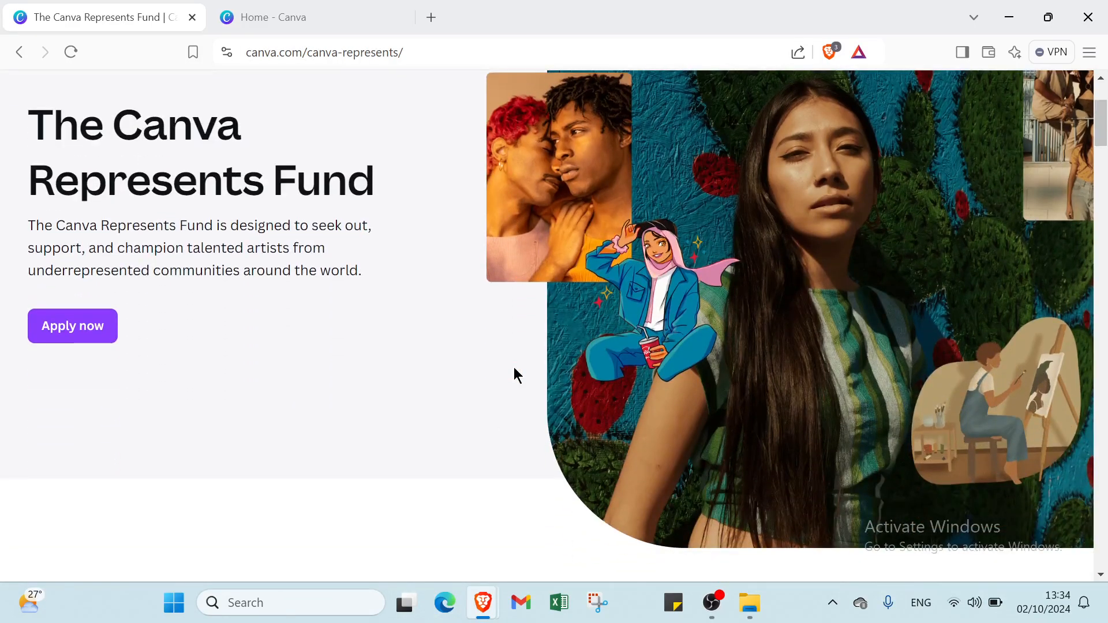
{"action": "scroll", "coordinate": [514, 374], "scroll_direction": "down", "scroll_amount": 5}
{"action": "scroll", "coordinate": [514, 374], "scroll_direction": "up", "scroll_amount": 9}
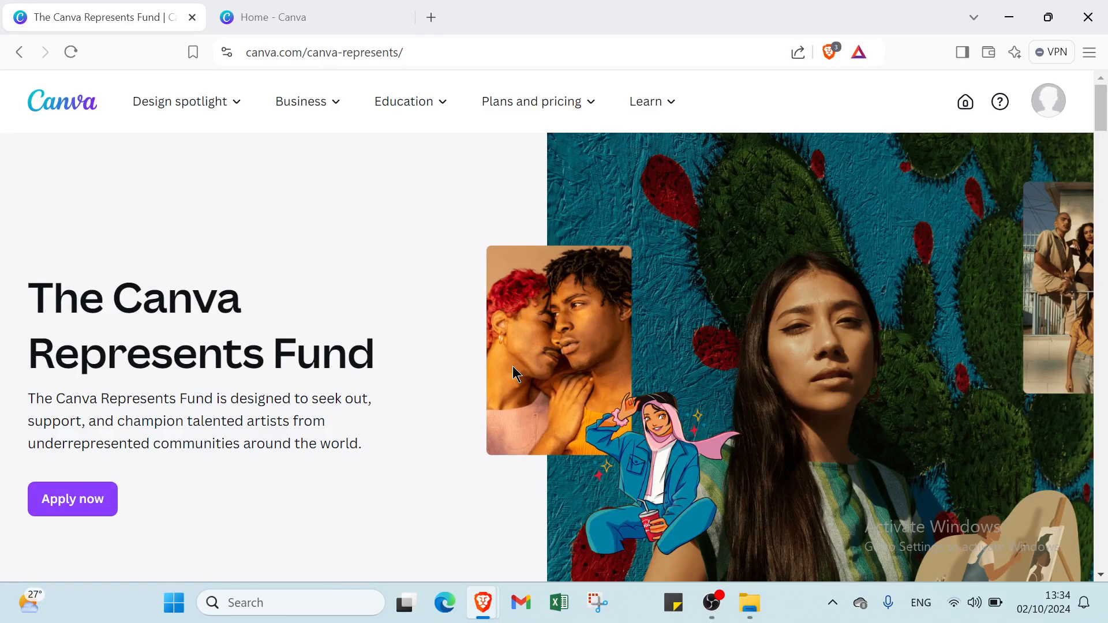
{"action": "scroll", "coordinate": [513, 367], "scroll_direction": "down", "scroll_amount": 2}
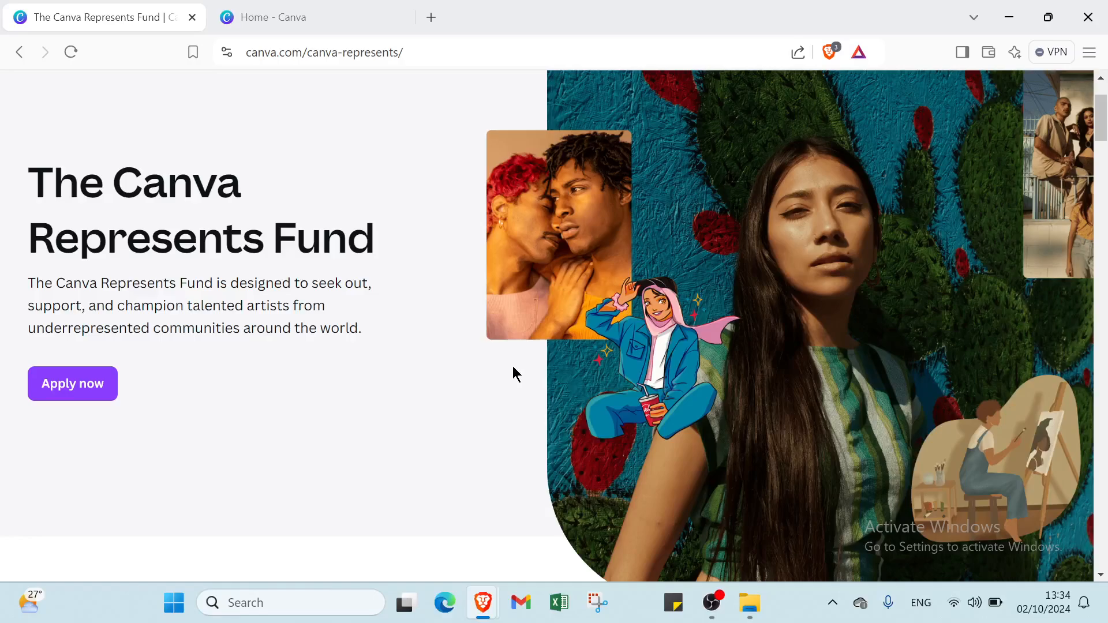
{"action": "scroll", "coordinate": [516, 374], "scroll_direction": "down", "scroll_amount": 1}
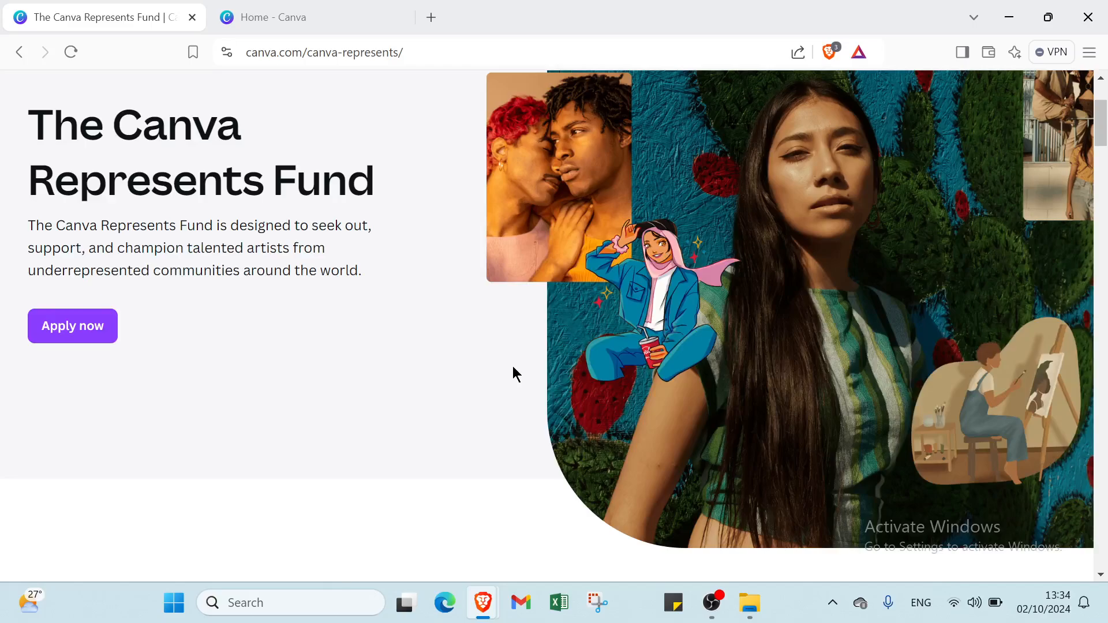
{"action": "scroll", "coordinate": [515, 374], "scroll_direction": "down", "scroll_amount": 2}
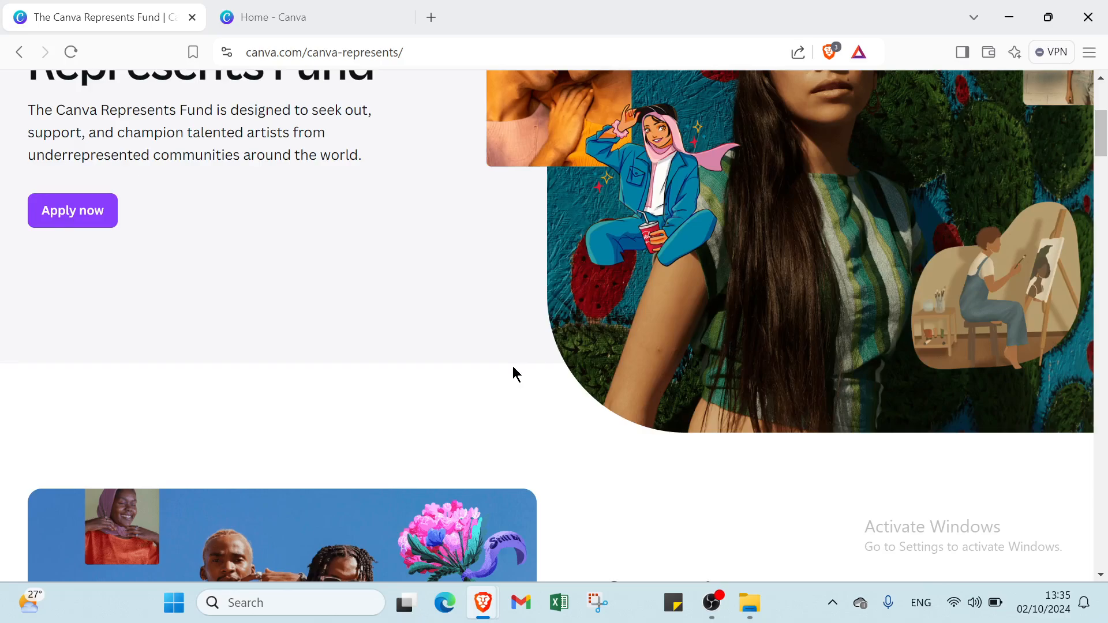
{"action": "scroll", "coordinate": [514, 373], "scroll_direction": "down", "scroll_amount": 2}
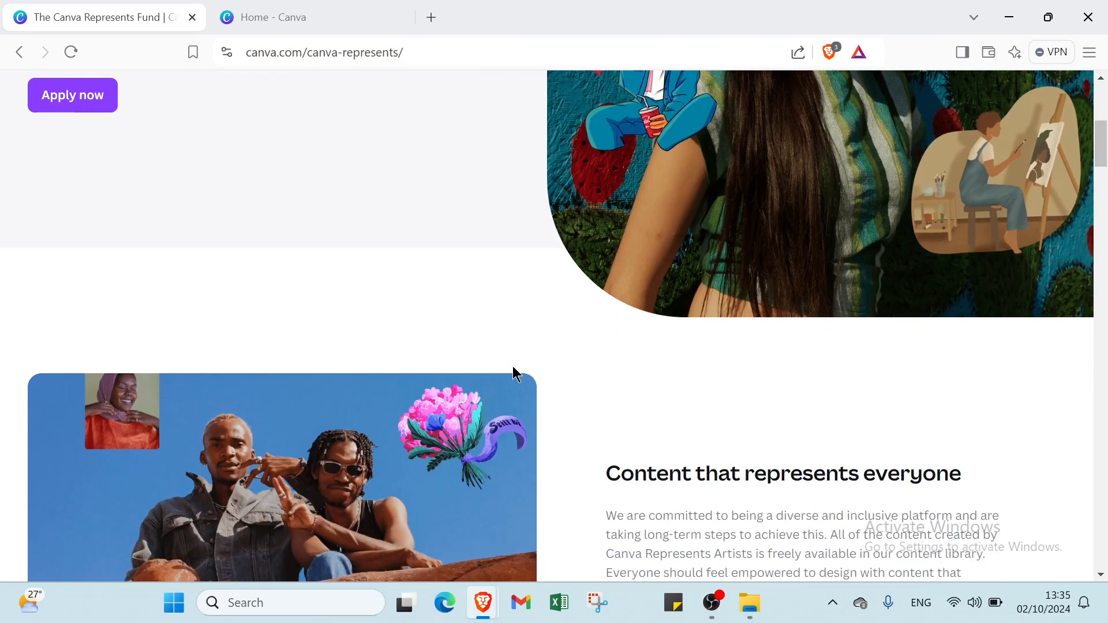
{"action": "scroll", "coordinate": [514, 373], "scroll_direction": "down", "scroll_amount": 1}
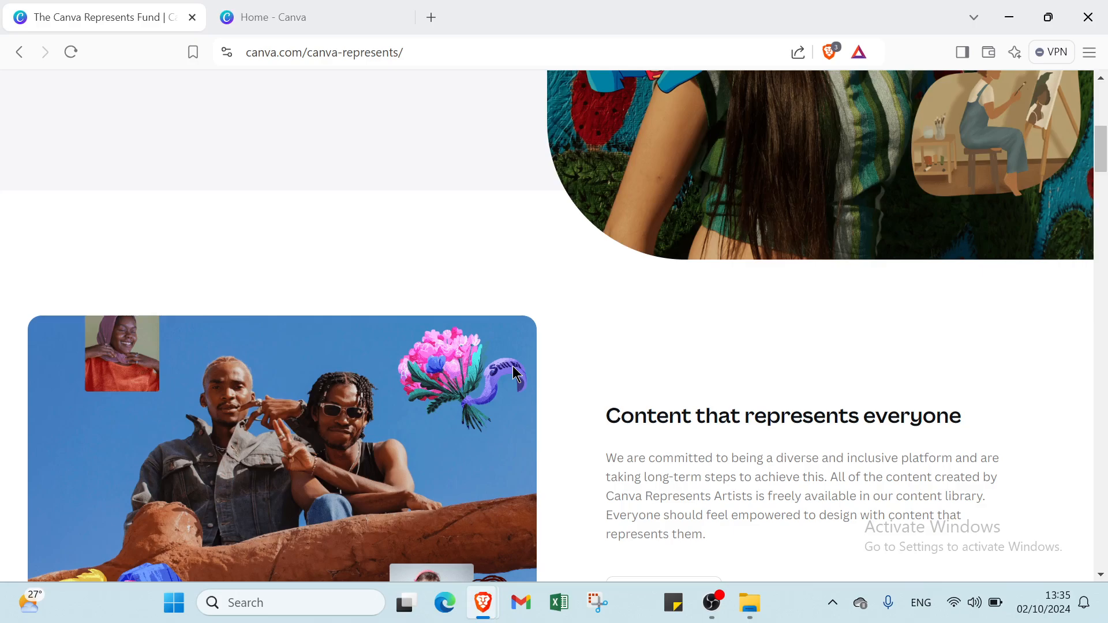
{"action": "scroll", "coordinate": [513, 369], "scroll_direction": "down", "scroll_amount": 3}
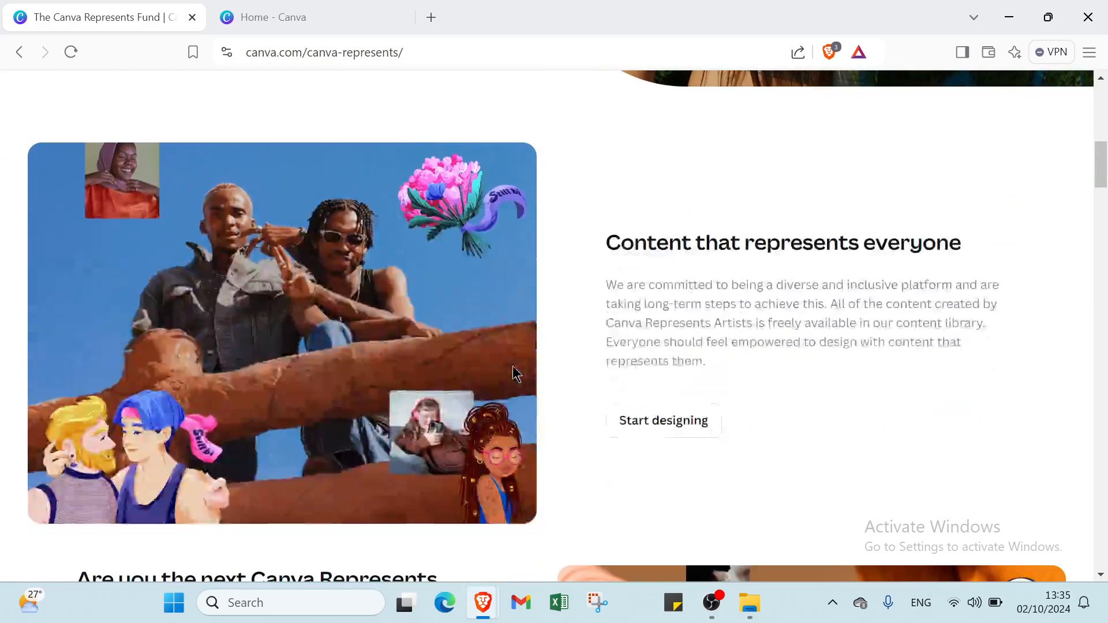
{"action": "scroll", "coordinate": [514, 364], "scroll_direction": "up", "scroll_amount": 10}
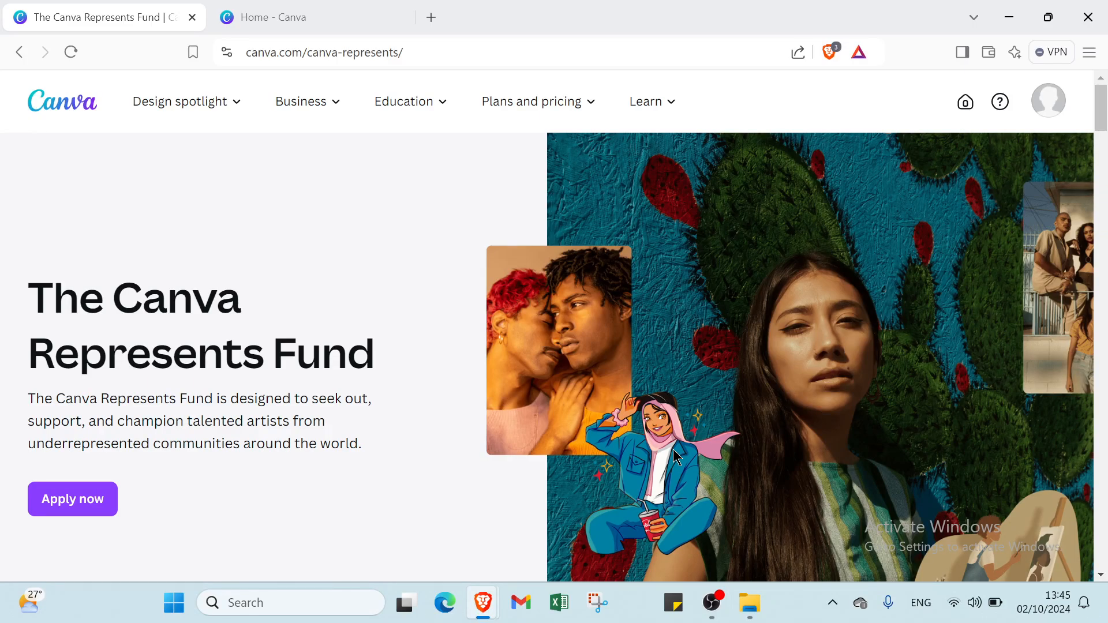
{"action": "left_click", "coordinate": [1049, 101]}
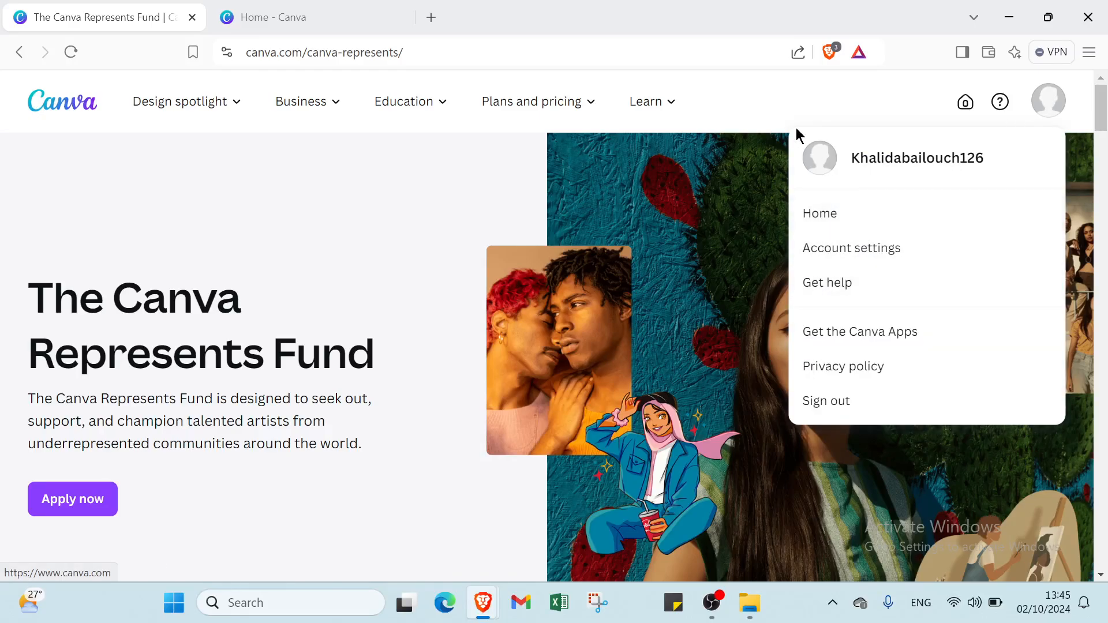
Step: Switch to the Canva home page and search Canva Templates for "short videos youtube"
{"action": "left_click", "coordinate": [314, 13]}
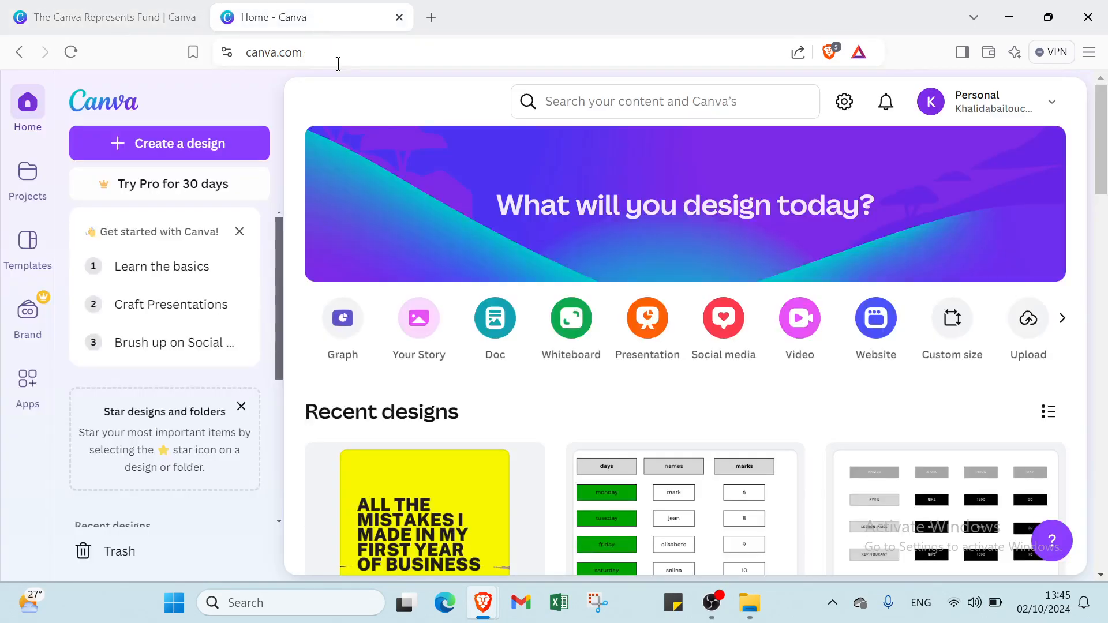
{"action": "left_click", "coordinate": [550, 102]}
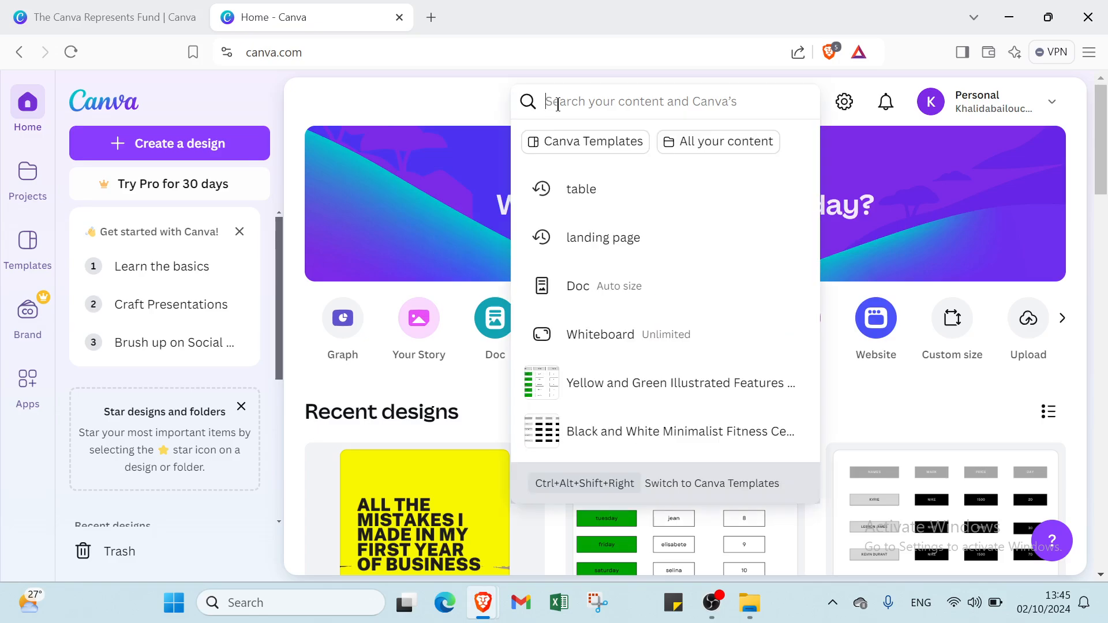
{"action": "left_click", "coordinate": [619, 146]}
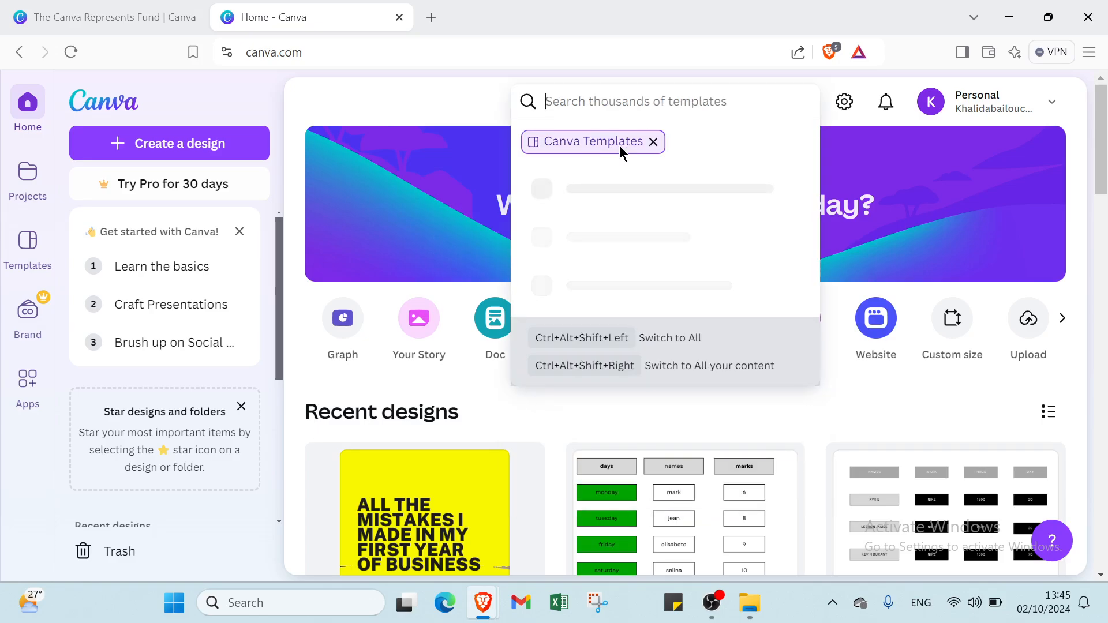
{"action": "type", "text": "s"}
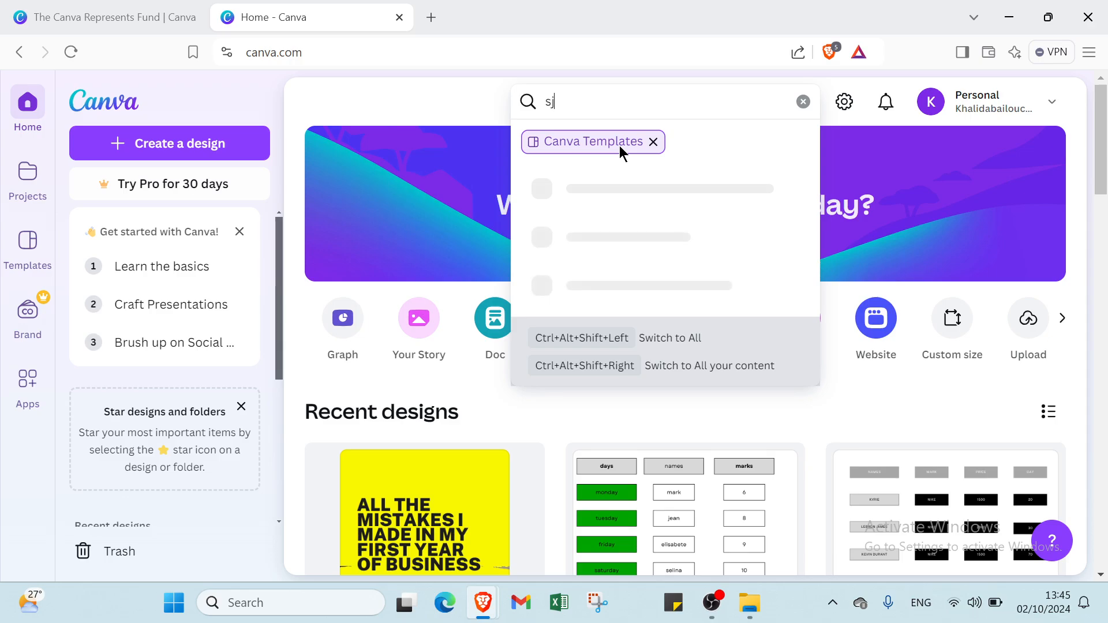
{"action": "type", "text": "hort "}
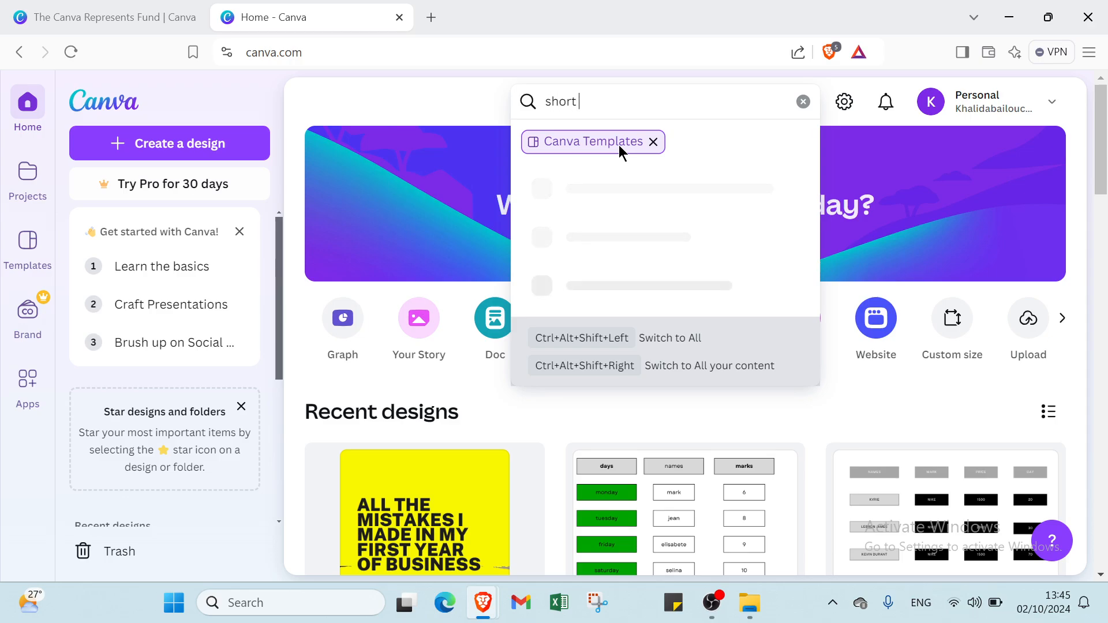
{"action": "type", "text": "videos youtube"}
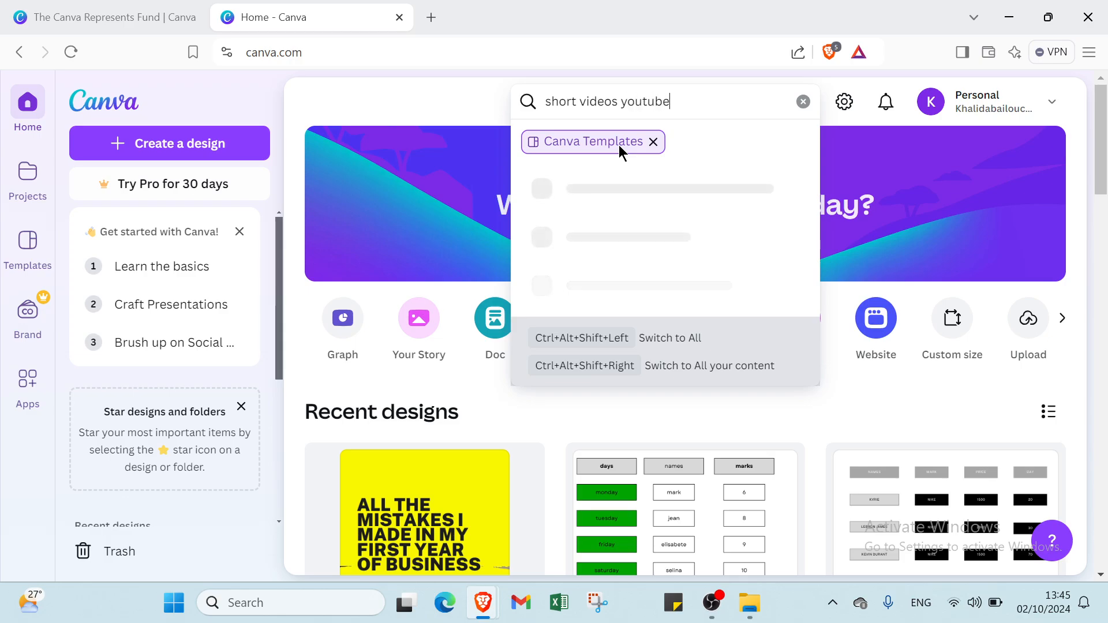
{"action": "key", "text": "Return"}
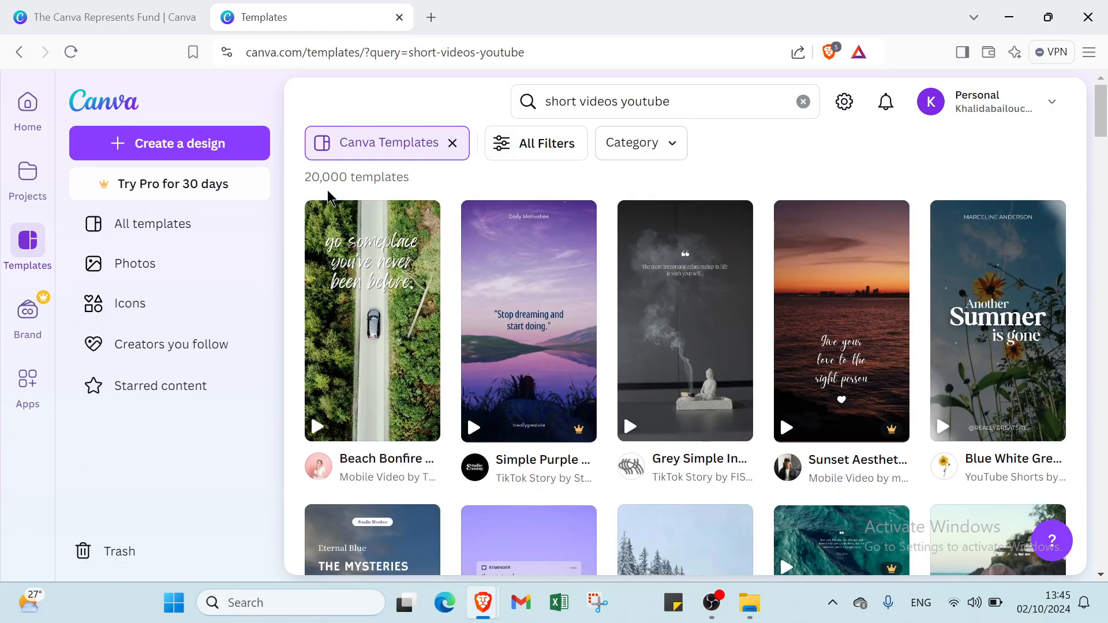
Step: Open all filters for the template results and expand the Business category to review its template types
{"action": "left_click", "coordinate": [514, 156]}
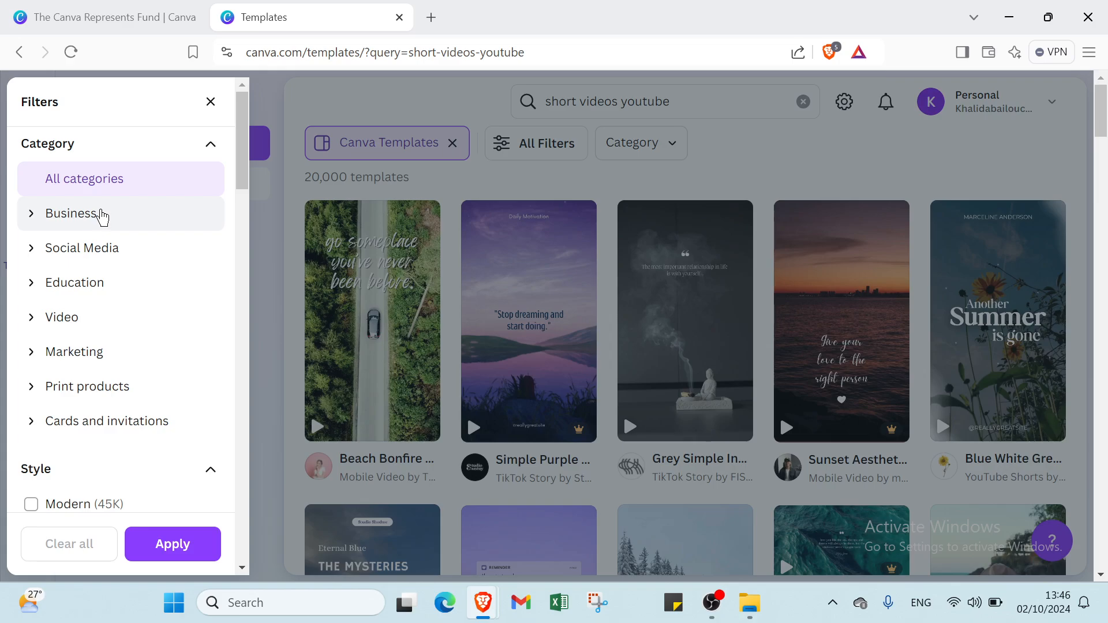
{"action": "left_click", "coordinate": [101, 216]}
{"action": "scroll", "coordinate": [98, 238], "scroll_direction": "down", "scroll_amount": 2}
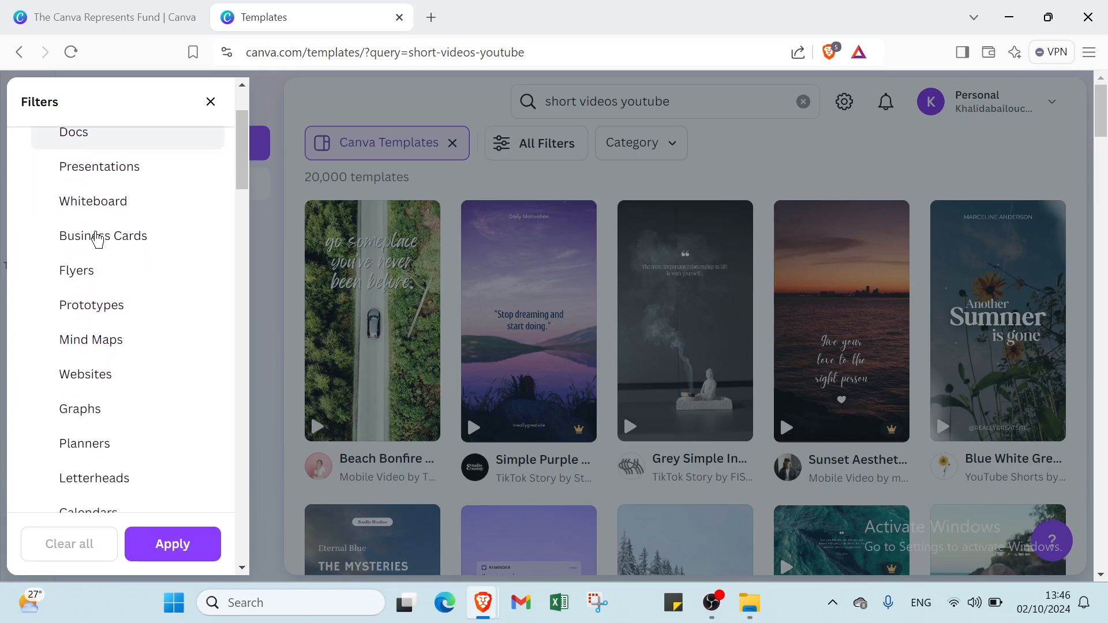
{"action": "scroll", "coordinate": [97, 239], "scroll_direction": "down", "scroll_amount": 4}
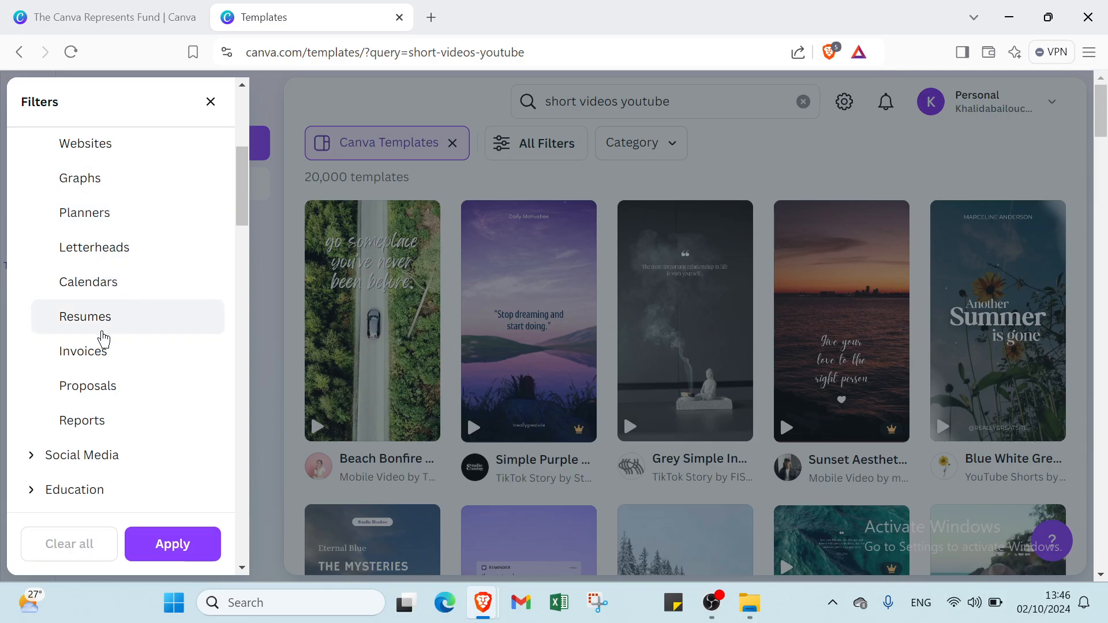
{"action": "scroll", "coordinate": [103, 347], "scroll_direction": "down", "scroll_amount": 1}
{"action": "scroll", "coordinate": [102, 363], "scroll_direction": "down", "scroll_amount": 3}
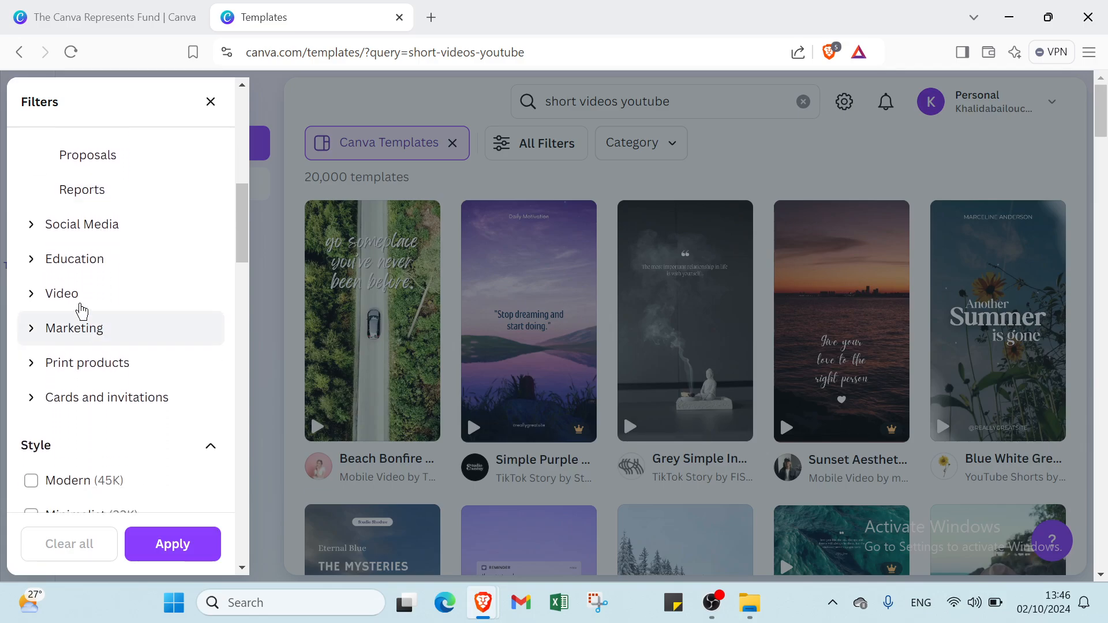
Step: Expand the Social Media and Education filter categories to review their options
{"action": "left_click", "coordinate": [88, 232]}
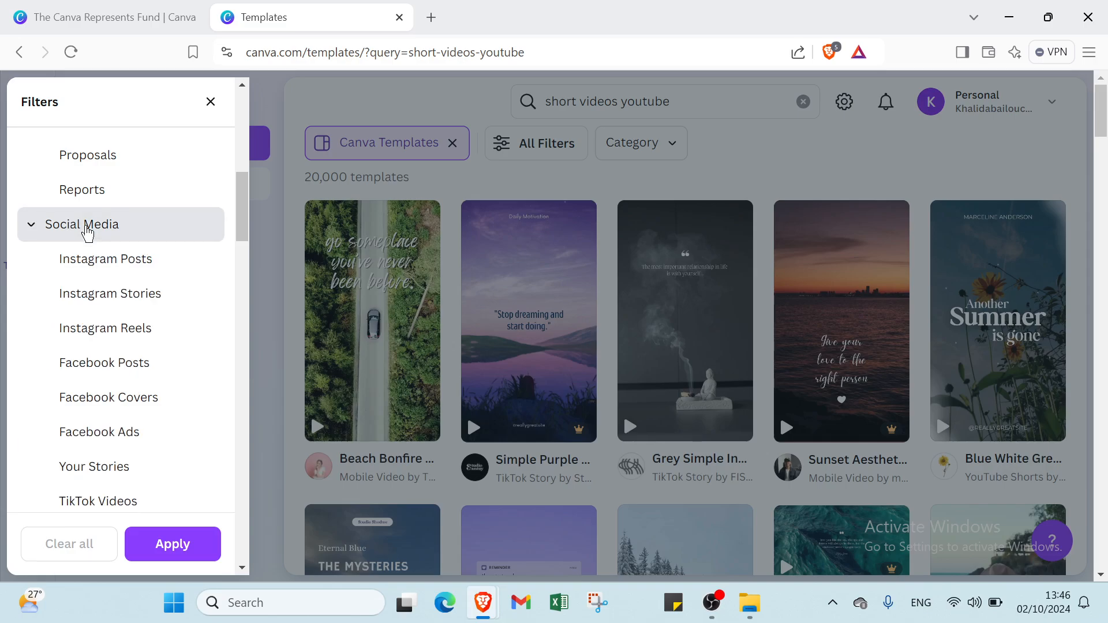
{"action": "scroll", "coordinate": [88, 236], "scroll_direction": "down", "scroll_amount": 6}
{"action": "scroll", "coordinate": [106, 253], "scroll_direction": "down", "scroll_amount": 4}
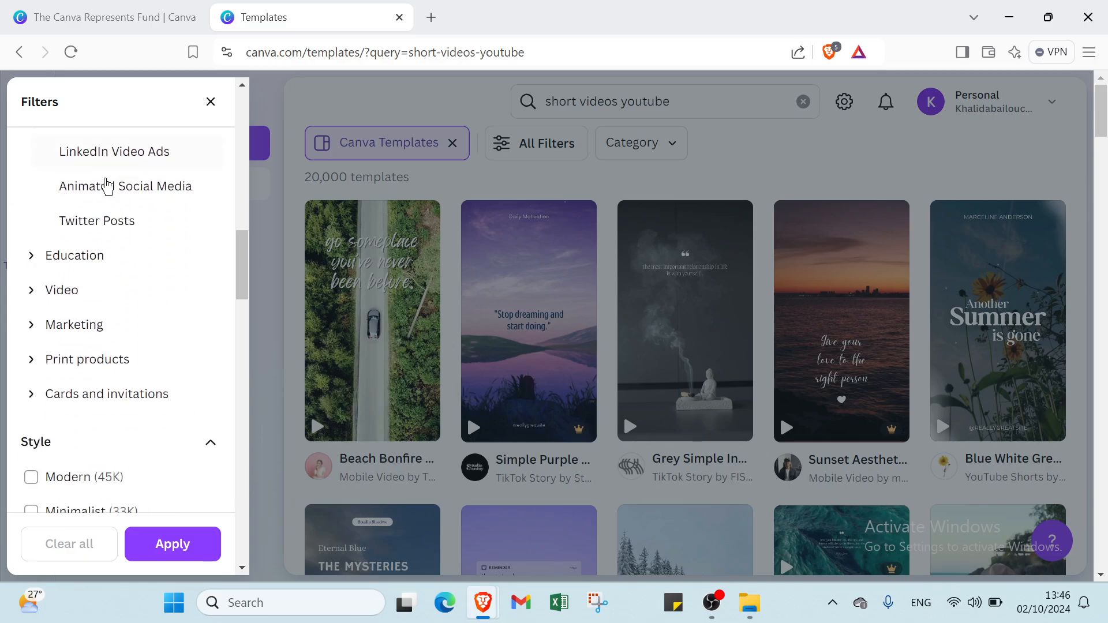
{"action": "left_click", "coordinate": [104, 170]}
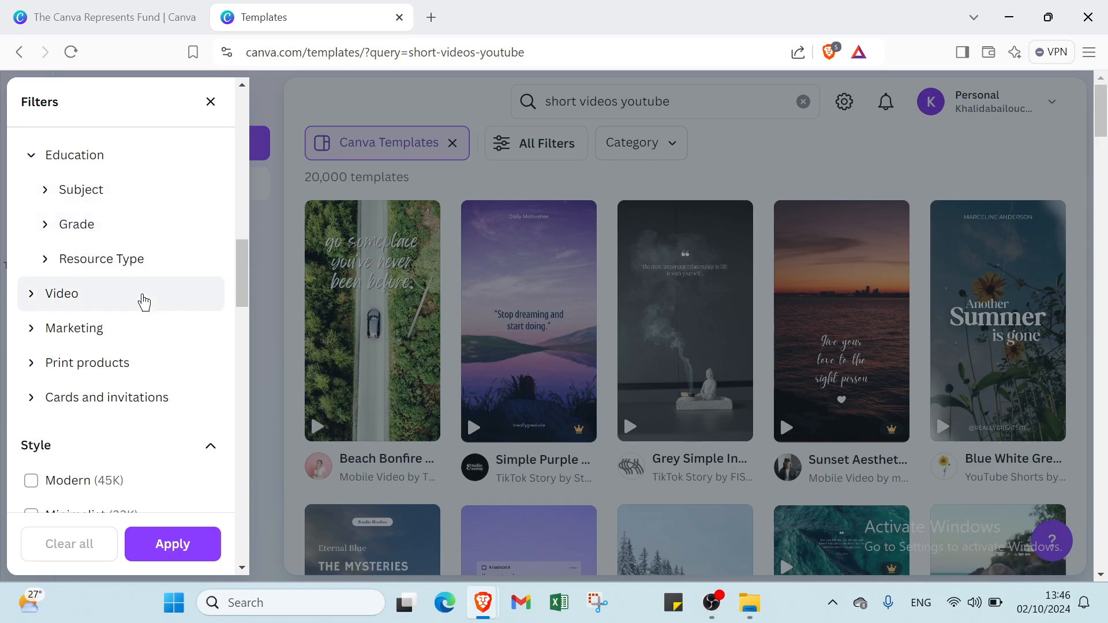
Step: Expand the Video category and select YouTube Videos as the template filter
{"action": "scroll", "coordinate": [133, 297], "scroll_direction": "down", "scroll_amount": 1}
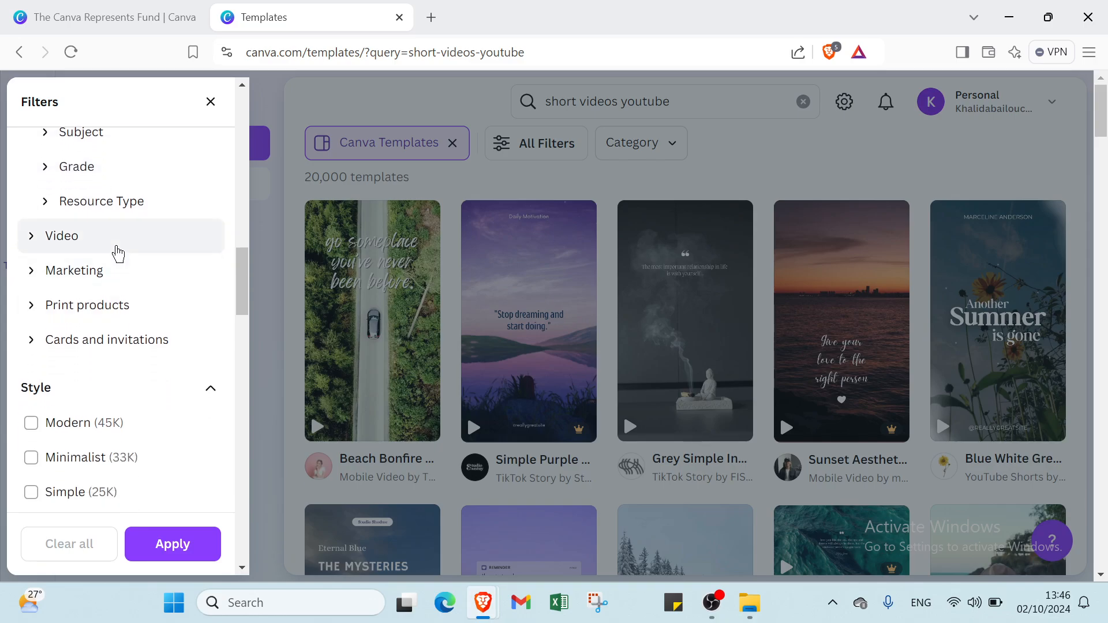
{"action": "left_click", "coordinate": [119, 252]}
{"action": "scroll", "coordinate": [118, 252], "scroll_direction": "down", "scroll_amount": 2}
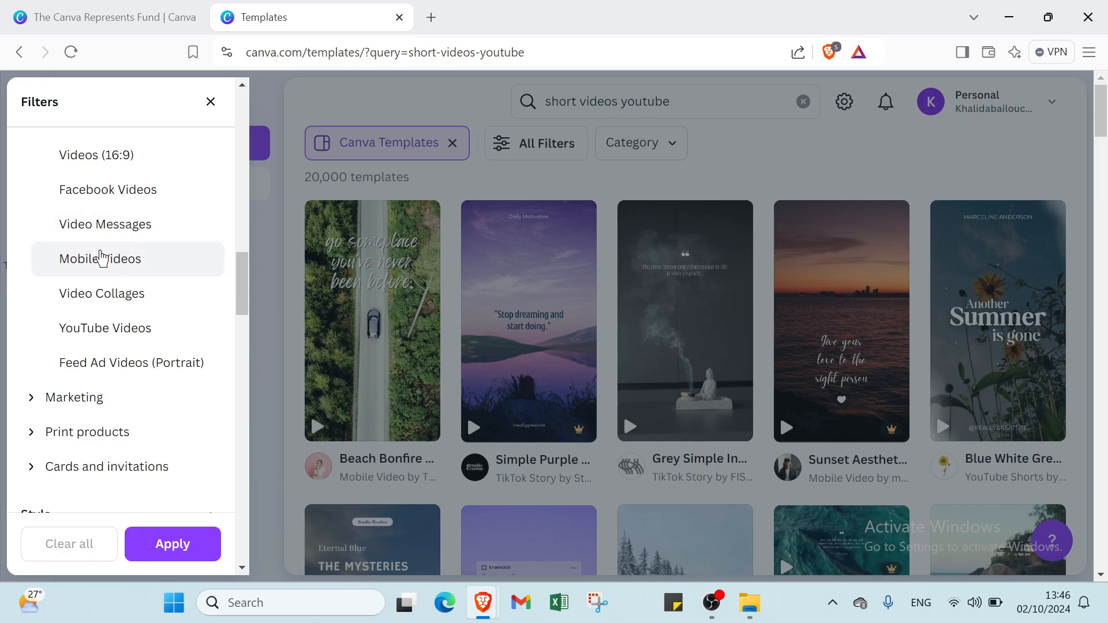
{"action": "scroll", "coordinate": [141, 330], "scroll_direction": "down", "scroll_amount": 1}
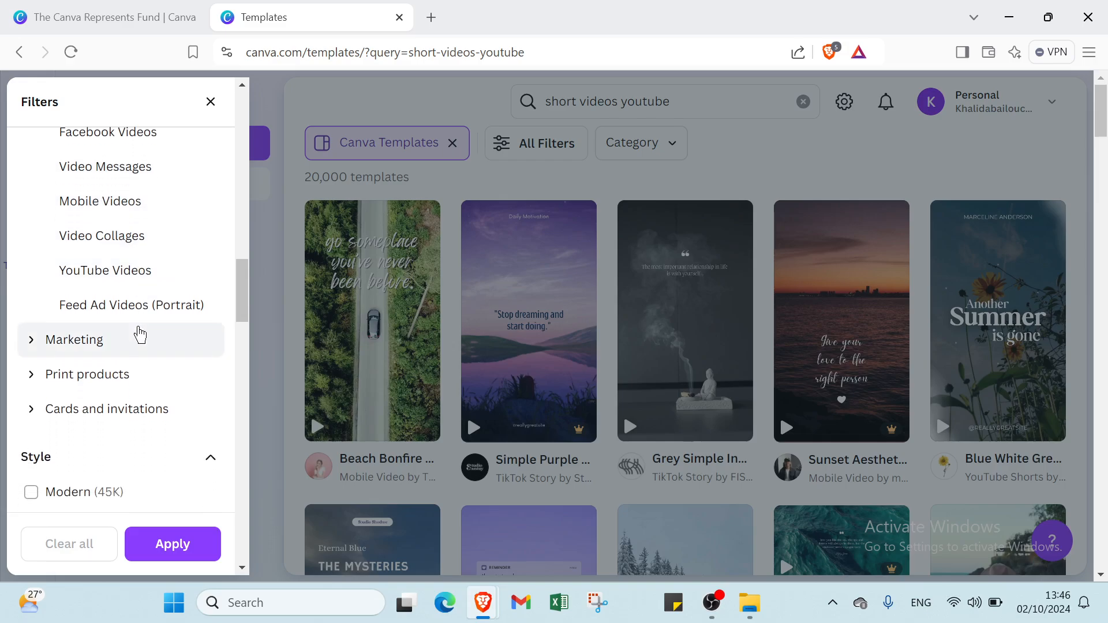
{"action": "left_click", "coordinate": [125, 283]}
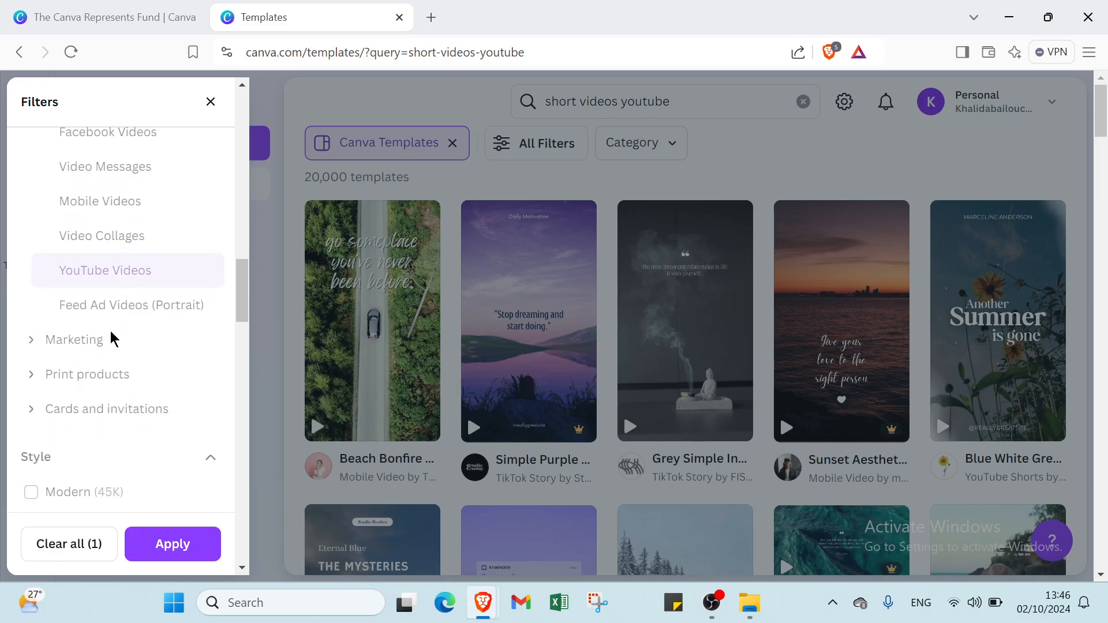
Step: Expand the Marketing, Print products, and Cards and invitations filter categories to review their options
{"action": "scroll", "coordinate": [99, 363], "scroll_direction": "down", "scroll_amount": 1}
{"action": "left_click", "coordinate": [89, 283]}
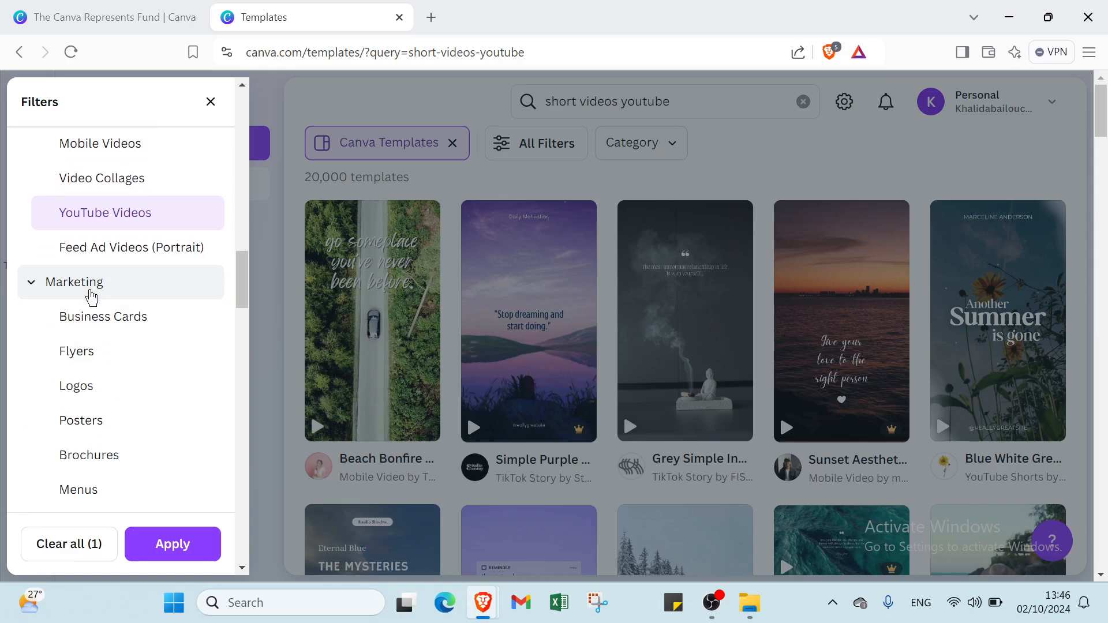
{"action": "scroll", "coordinate": [91, 292], "scroll_direction": "down", "scroll_amount": 1}
{"action": "scroll", "coordinate": [91, 299], "scroll_direction": "down", "scroll_amount": 7}
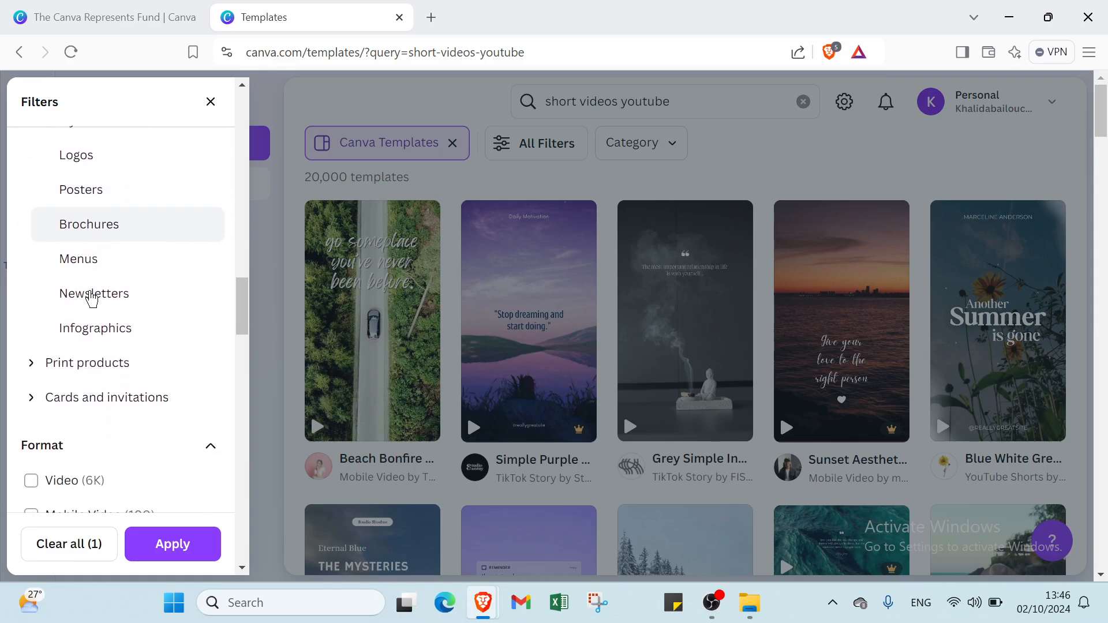
{"action": "scroll", "coordinate": [98, 223], "scroll_direction": "up", "scroll_amount": 1}
{"action": "left_click", "coordinate": [116, 190]}
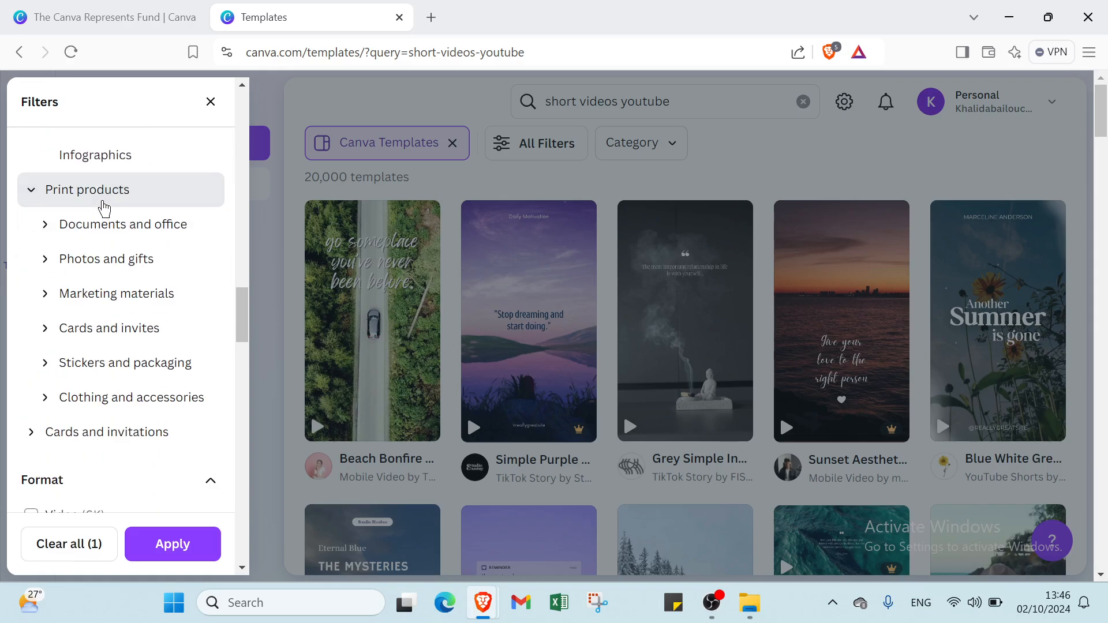
{"action": "scroll", "coordinate": [104, 209], "scroll_direction": "down", "scroll_amount": 2}
{"action": "scroll", "coordinate": [86, 230], "scroll_direction": "down", "scroll_amount": 1}
{"action": "left_click", "coordinate": [77, 261]}
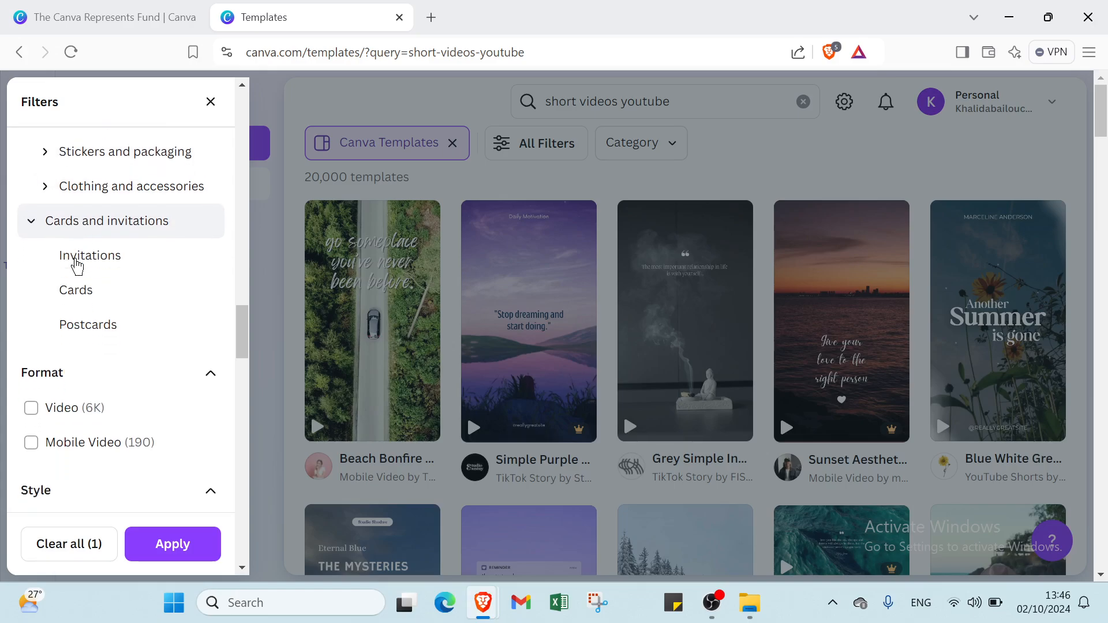
Step: Review the remaining template filters, from Format, Style, Language and Theme through Feature, Grade and Topic
{"action": "scroll", "coordinate": [78, 257], "scroll_direction": "down", "scroll_amount": 2}
{"action": "scroll", "coordinate": [77, 248], "scroll_direction": "down", "scroll_amount": 2}
{"action": "scroll", "coordinate": [89, 225], "scroll_direction": "up", "scroll_amount": 2}
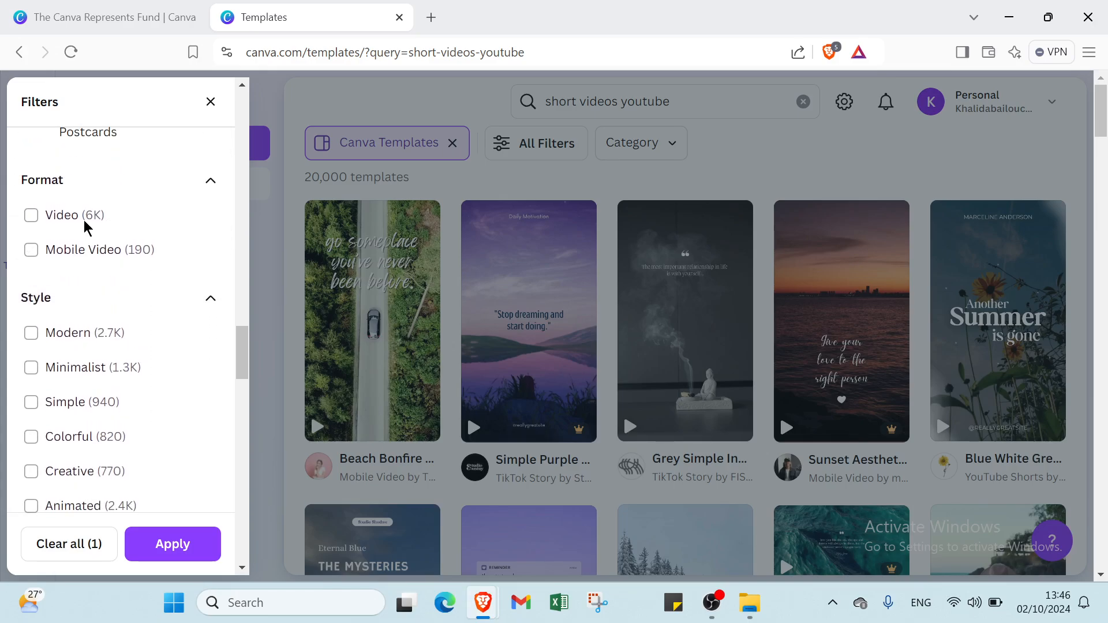
{"action": "left_click", "coordinate": [70, 276]}
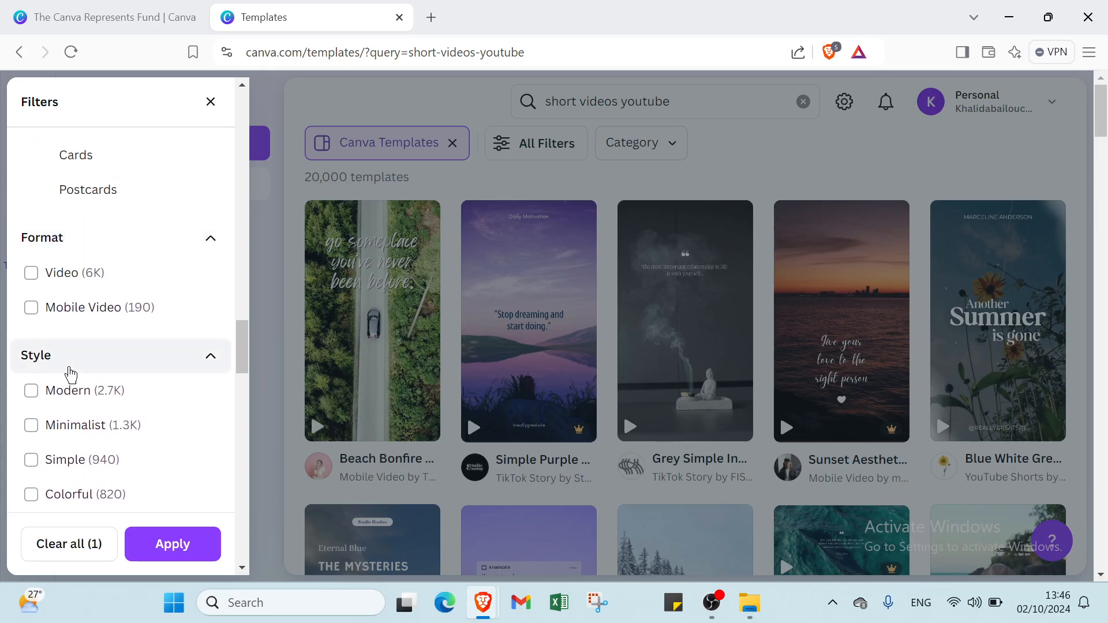
{"action": "scroll", "coordinate": [116, 320], "scroll_direction": "down", "scroll_amount": 1}
{"action": "scroll", "coordinate": [63, 314], "scroll_direction": "down", "scroll_amount": 1}
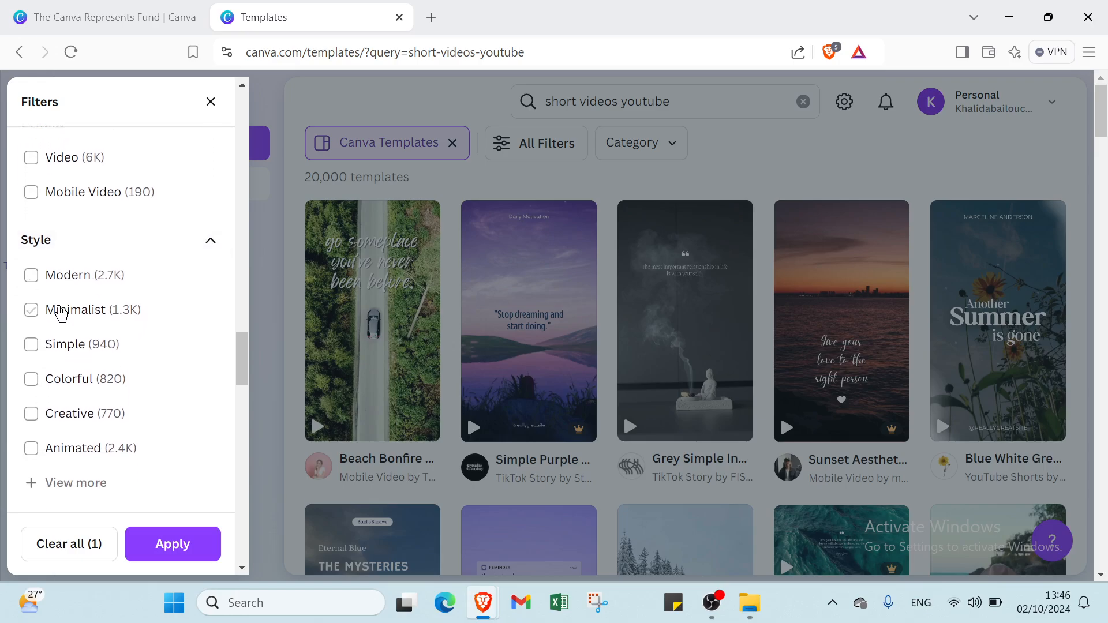
{"action": "scroll", "coordinate": [115, 265], "scroll_direction": "down", "scroll_amount": 4}
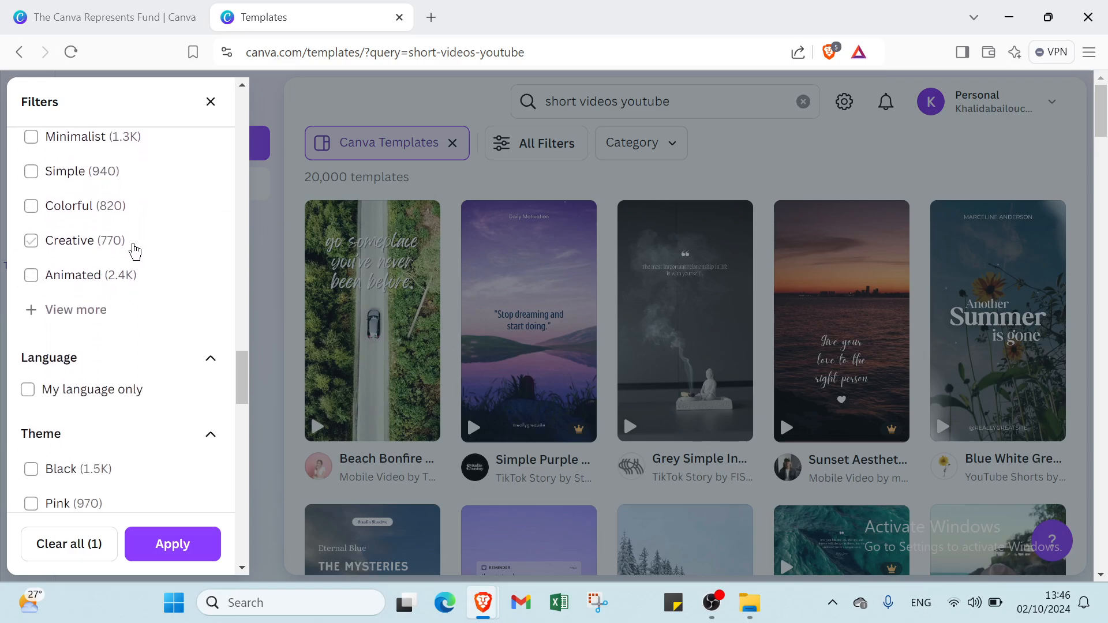
{"action": "scroll", "coordinate": [137, 253], "scroll_direction": "down", "scroll_amount": 1}
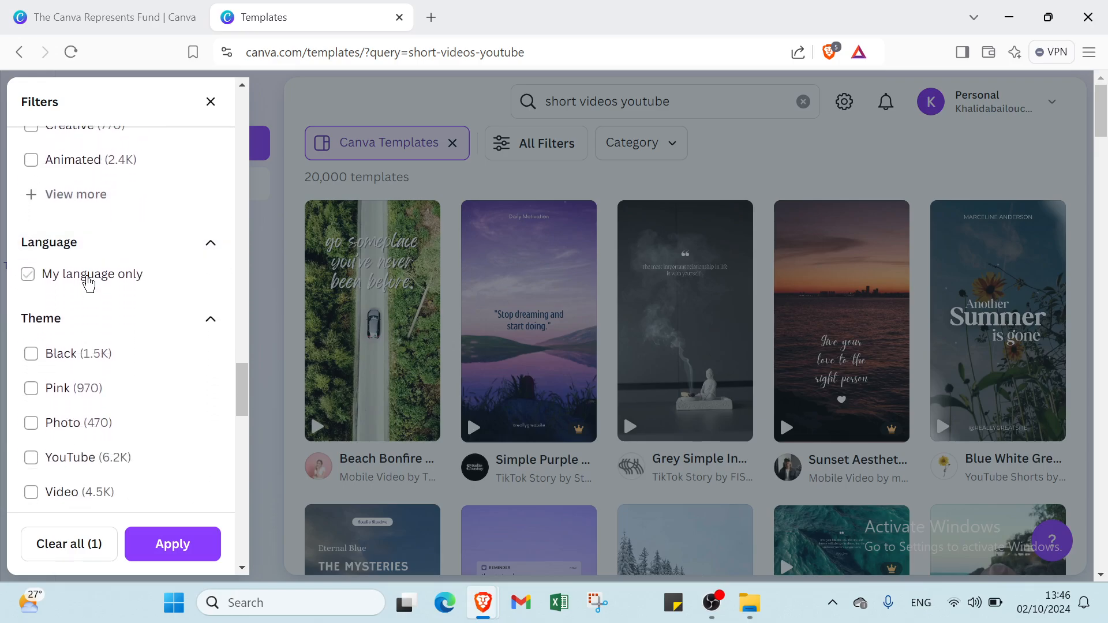
{"action": "scroll", "coordinate": [87, 283], "scroll_direction": "down", "scroll_amount": 6}
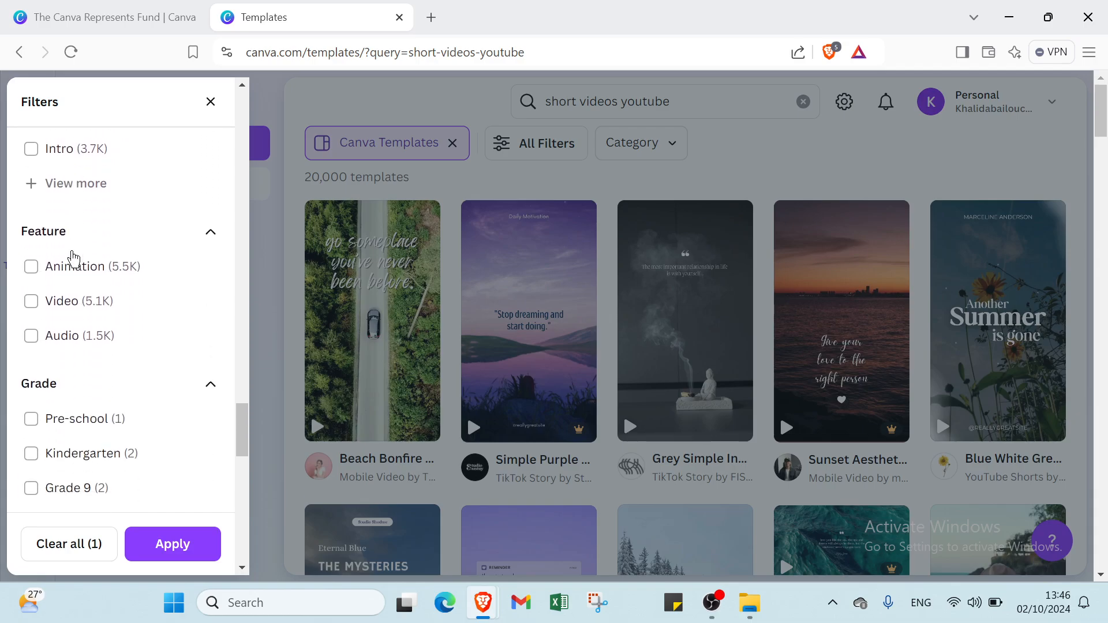
{"action": "scroll", "coordinate": [73, 258], "scroll_direction": "down", "scroll_amount": 11}
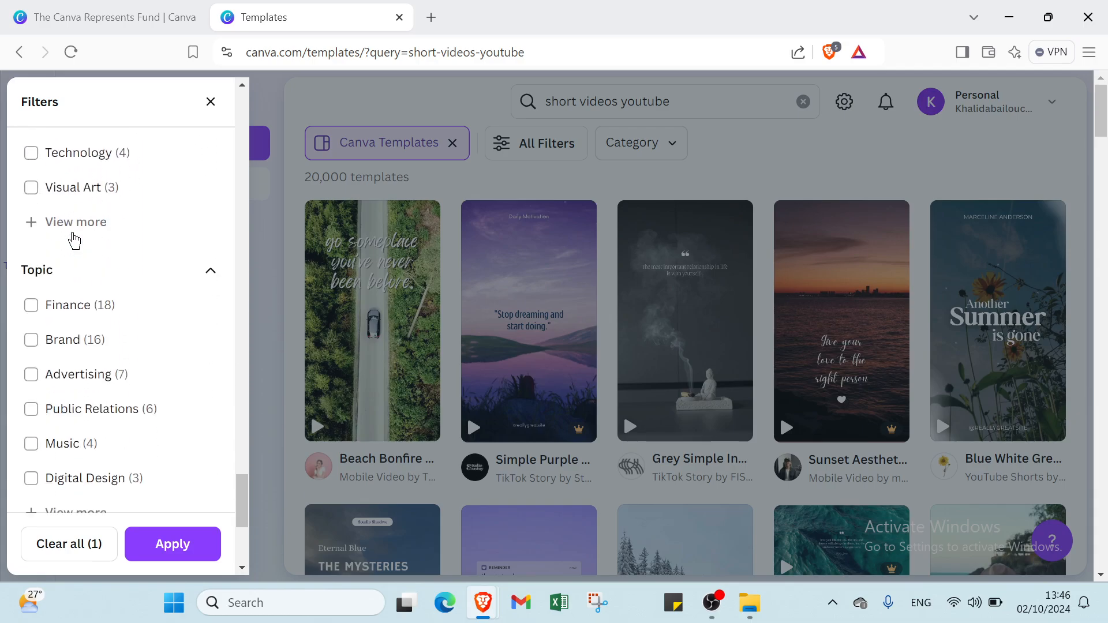
Step: Restrict the template results to Free pricing and apply the selected filters
{"action": "scroll", "coordinate": [77, 248], "scroll_direction": "down", "scroll_amount": 5}
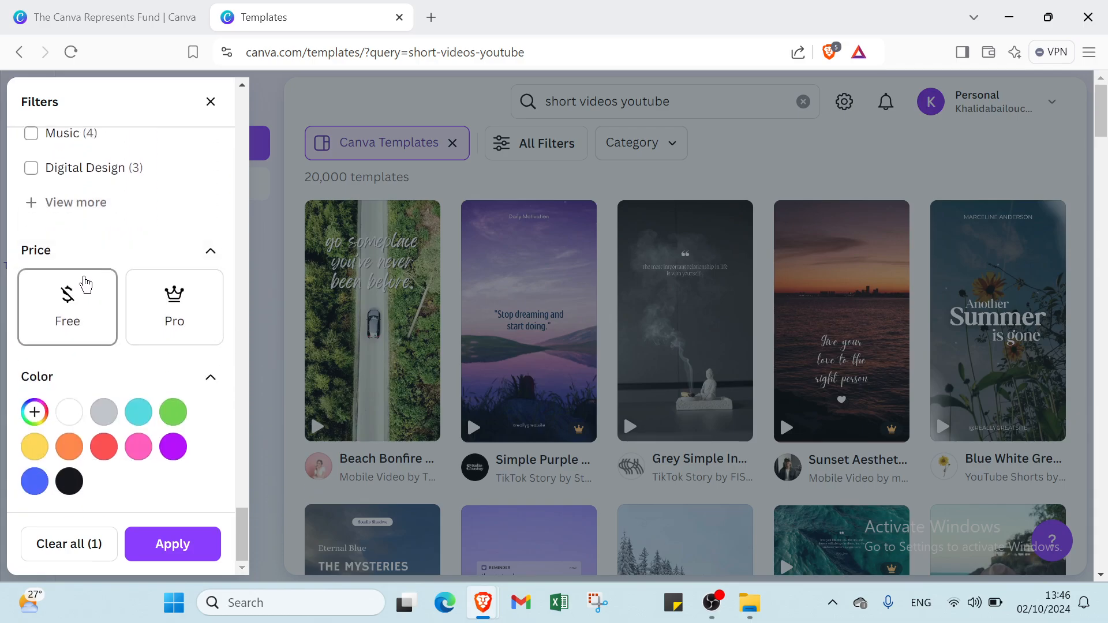
{"action": "left_click", "coordinate": [85, 284]}
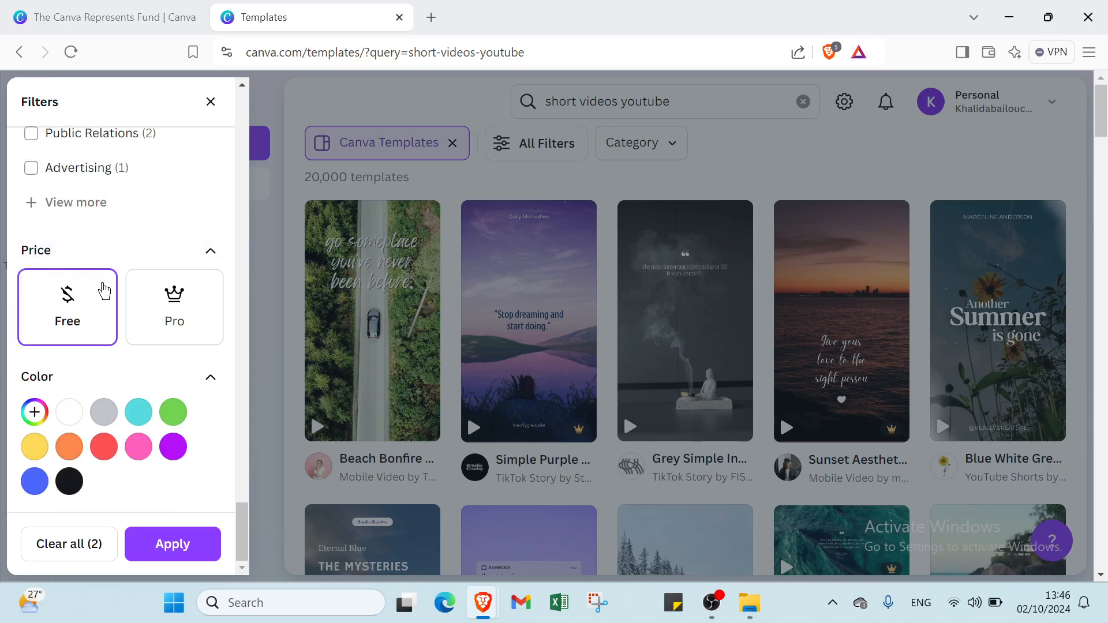
{"action": "left_click", "coordinate": [176, 543]}
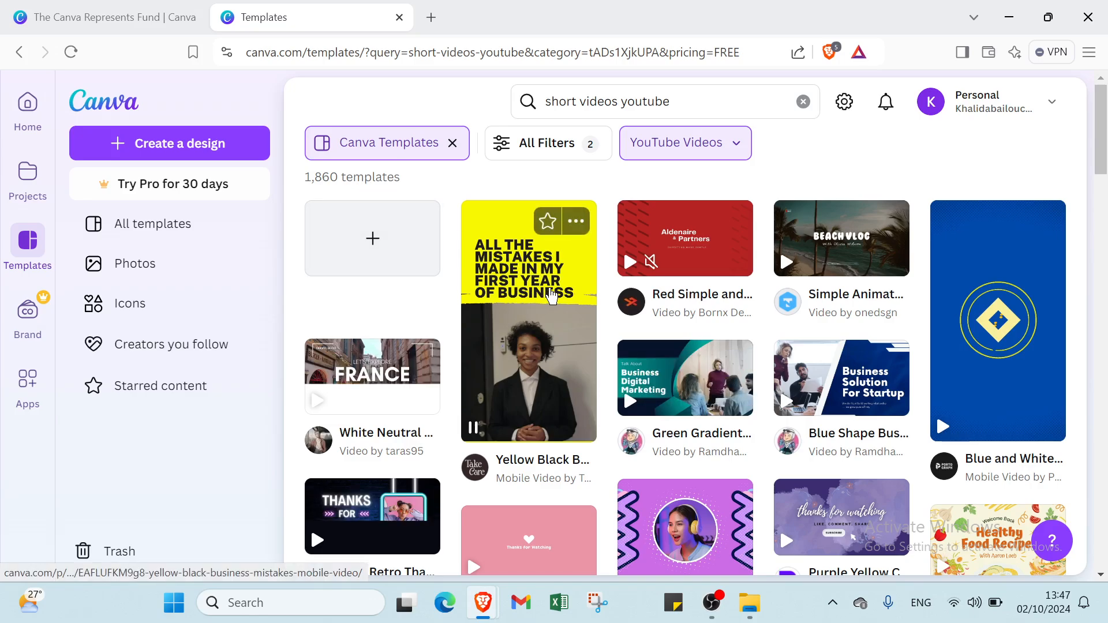
Step: Browse the filtered templates and open the Blue Shape Business Startup Channel Intro Youtube Video template for customizing
{"action": "scroll", "coordinate": [551, 295], "scroll_direction": "down", "scroll_amount": 3}
{"action": "scroll", "coordinate": [551, 295], "scroll_direction": "down", "scroll_amount": 5}
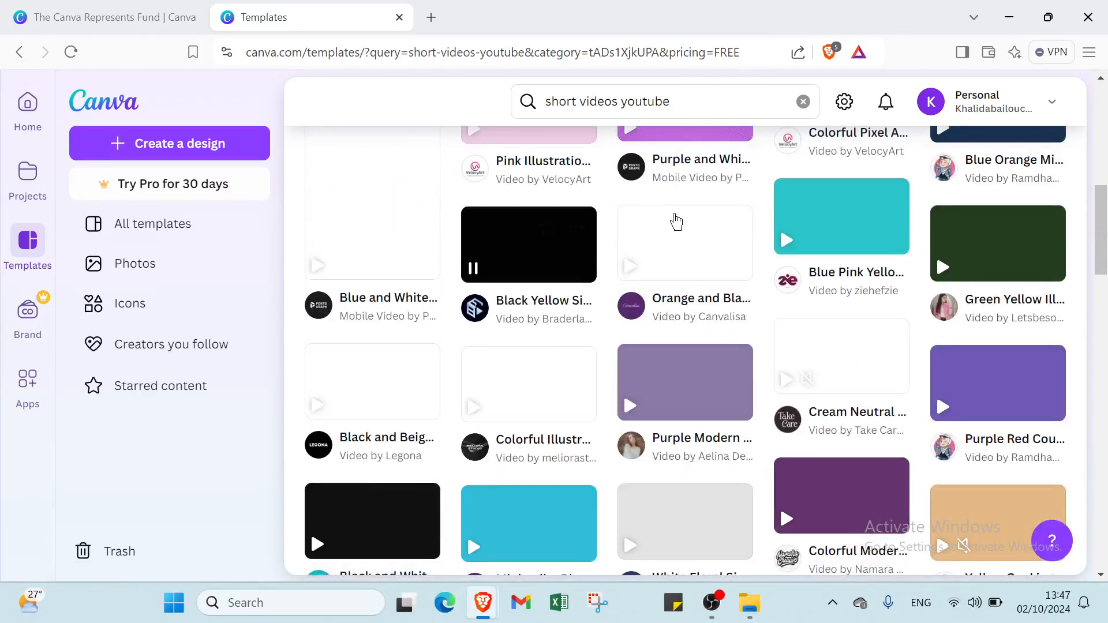
{"action": "scroll", "coordinate": [681, 219], "scroll_direction": "up", "scroll_amount": 8}
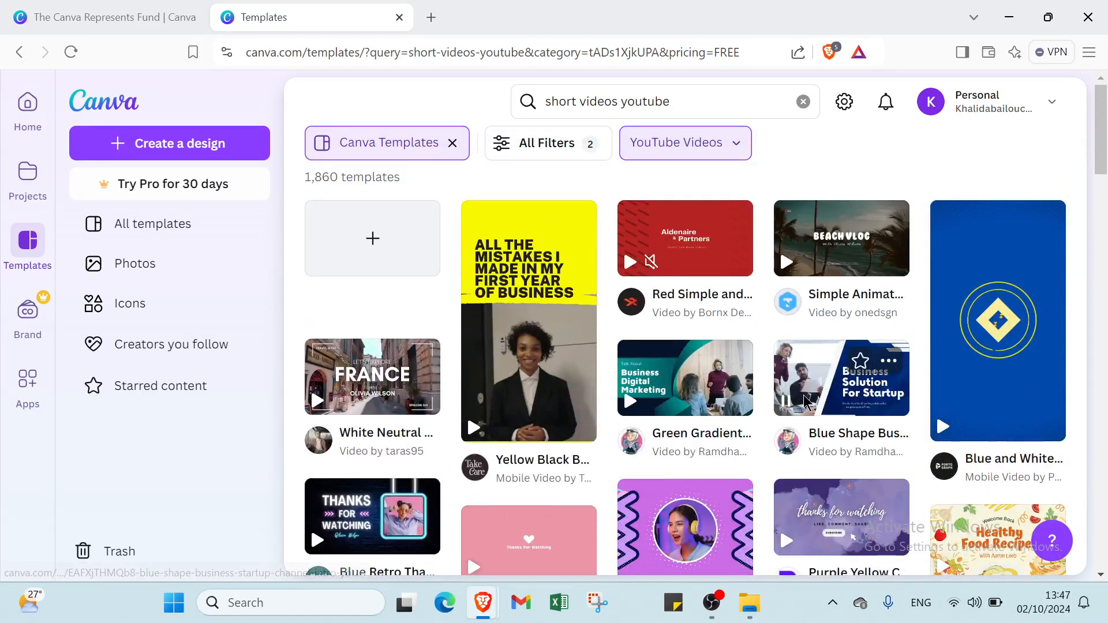
{"action": "left_click", "coordinate": [807, 393]}
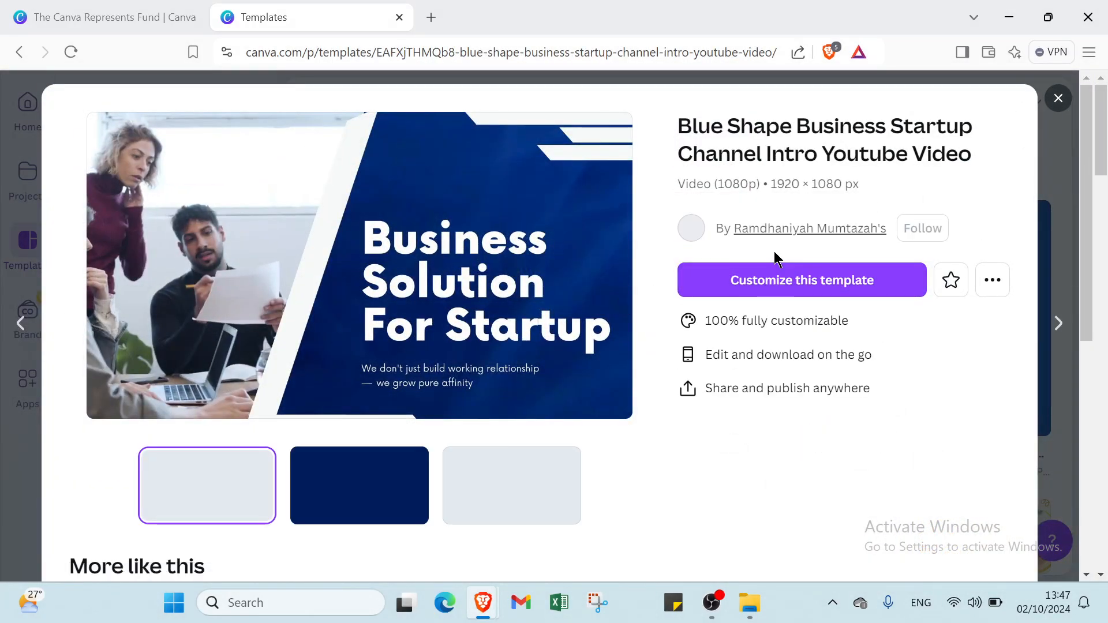
{"action": "left_click", "coordinate": [769, 283]}
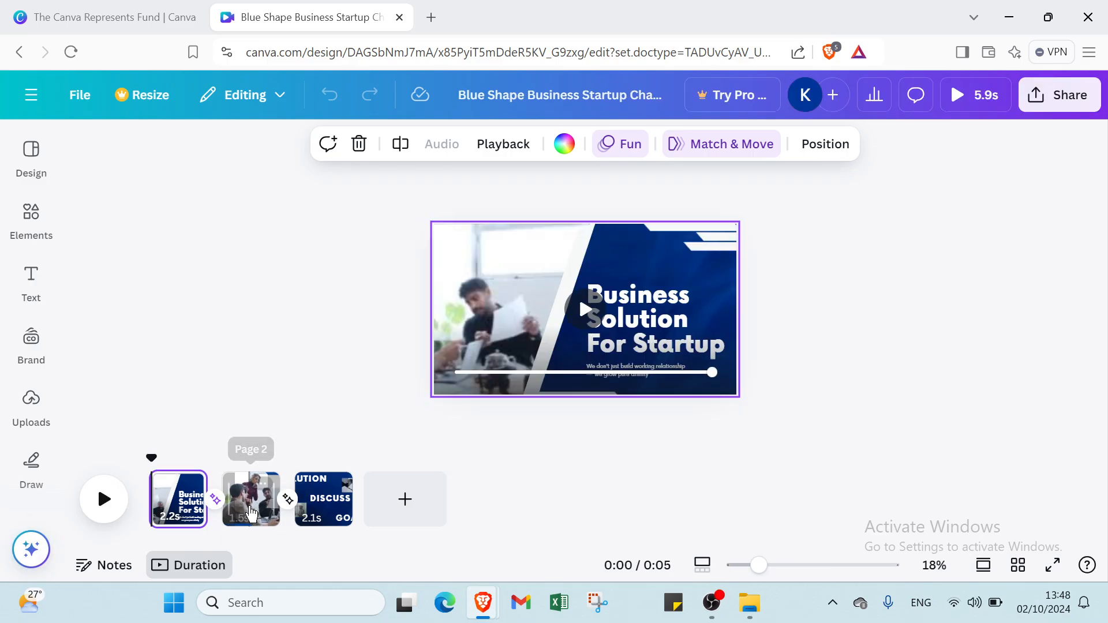
Step: Preview the second and third pages of the video, and return to the first page
{"action": "left_click", "coordinate": [267, 512]}
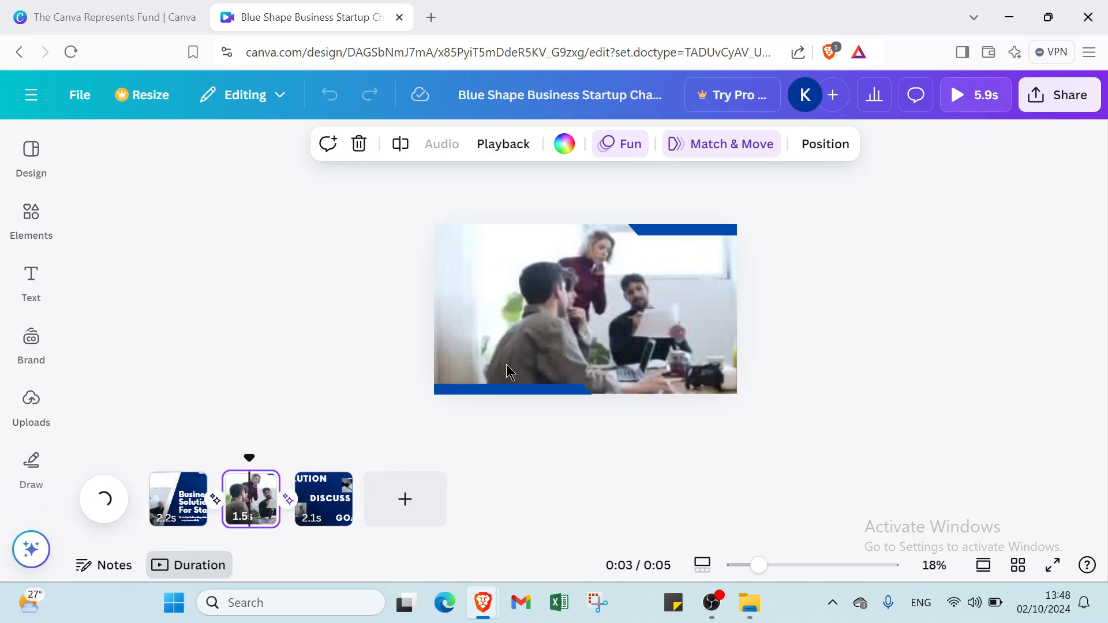
{"action": "left_click", "coordinate": [322, 495]}
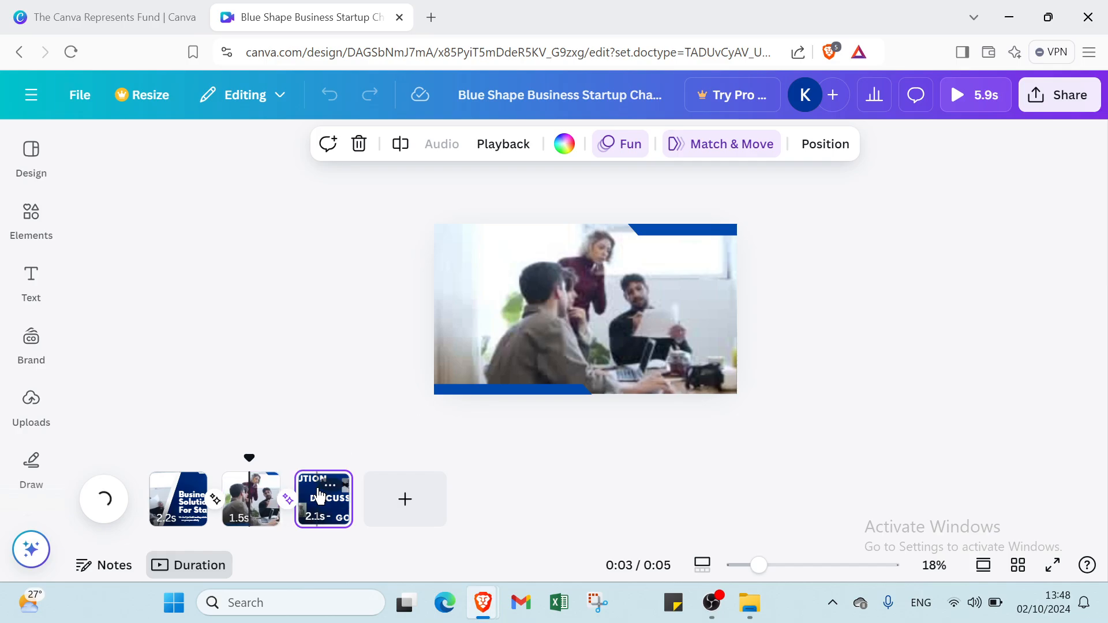
{"action": "left_click", "coordinate": [165, 509]}
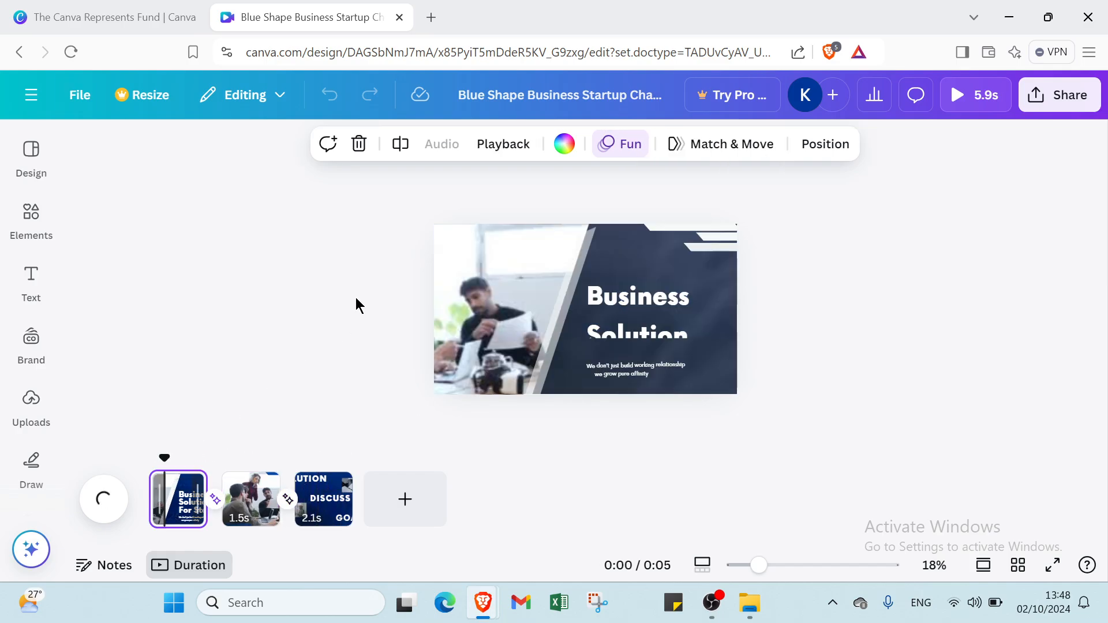
Step: Look over the video templates and the elements library available for the design
{"action": "left_click", "coordinate": [30, 153]}
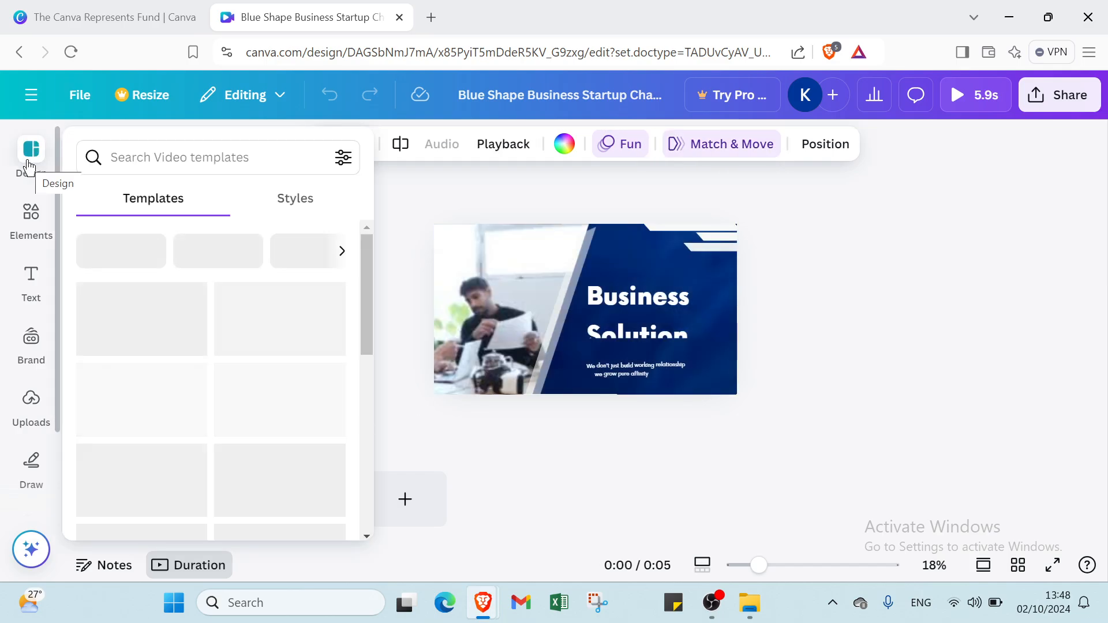
{"action": "left_click", "coordinate": [40, 238]}
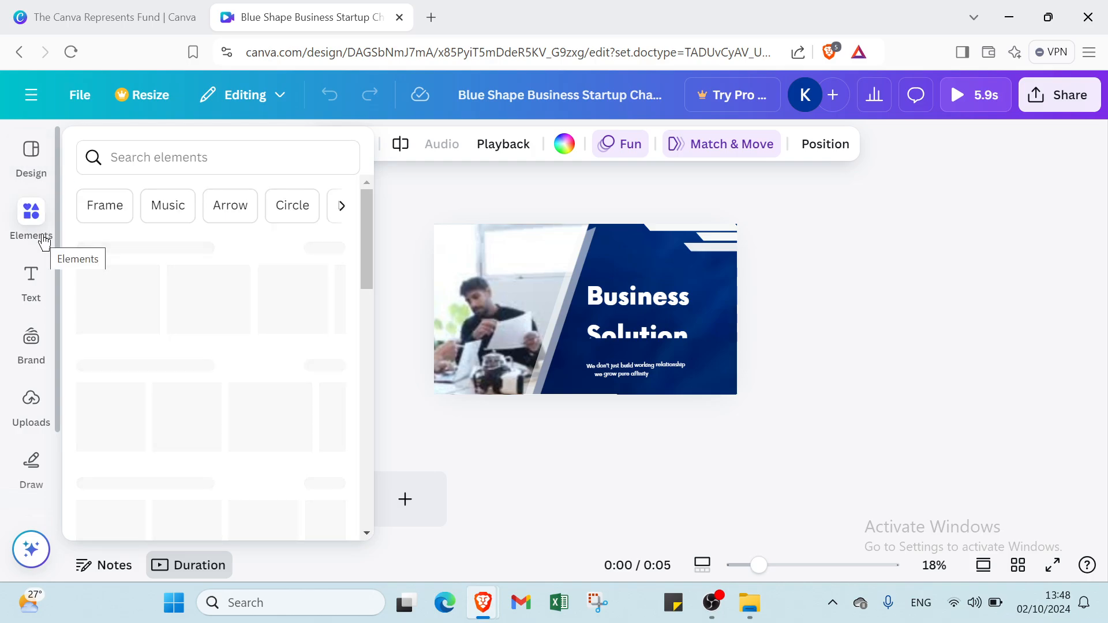
Step: Add a default heading, a subheading and a line of body text to the first page
{"action": "left_click", "coordinate": [31, 277]}
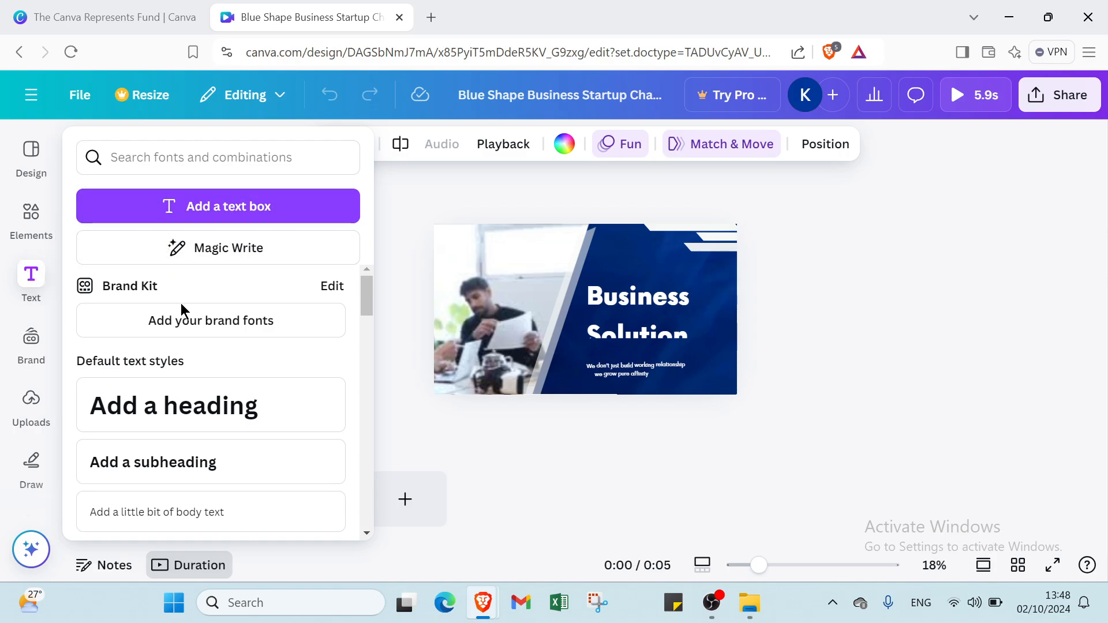
{"action": "scroll", "coordinate": [182, 310], "scroll_direction": "down", "scroll_amount": 2}
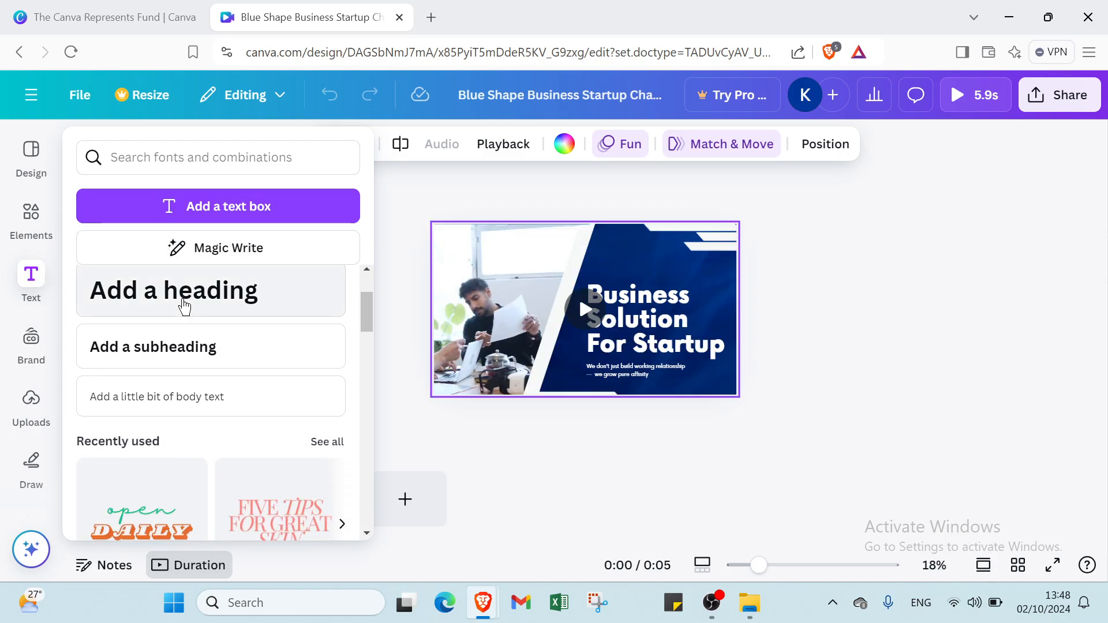
{"action": "left_click", "coordinate": [188, 313]}
{"action": "left_click", "coordinate": [202, 341]}
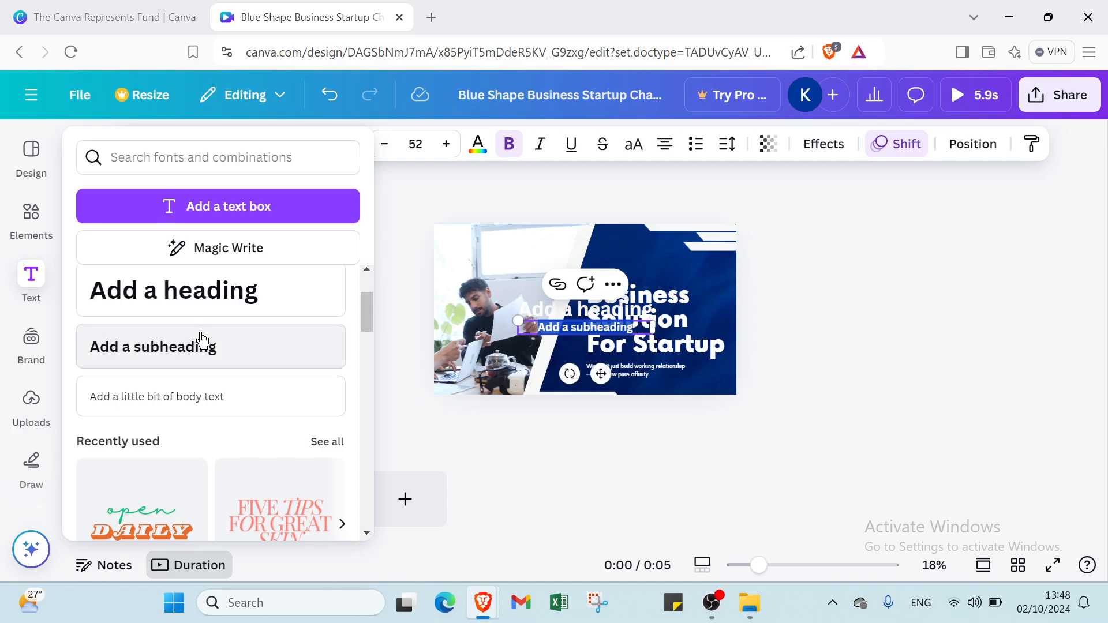
{"action": "left_click", "coordinate": [182, 393]}
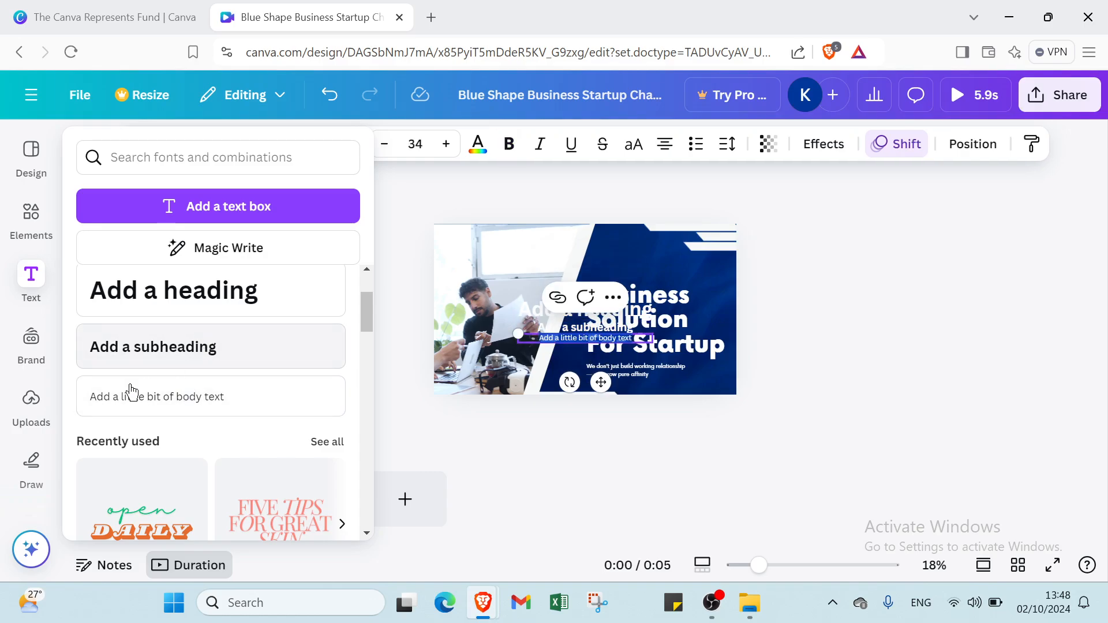
Step: Review the Brand Kit options, from brand templates and logos to graphics and icons
{"action": "left_click", "coordinate": [42, 404]}
{"action": "left_click", "coordinate": [43, 350]}
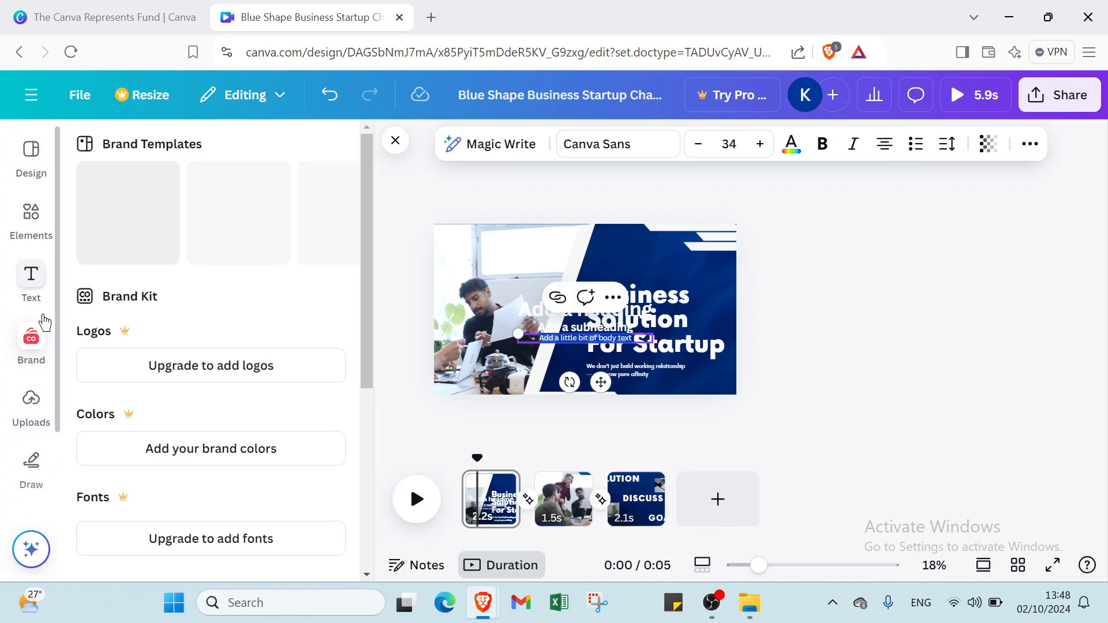
{"action": "scroll", "coordinate": [124, 343], "scroll_direction": "down", "scroll_amount": 5}
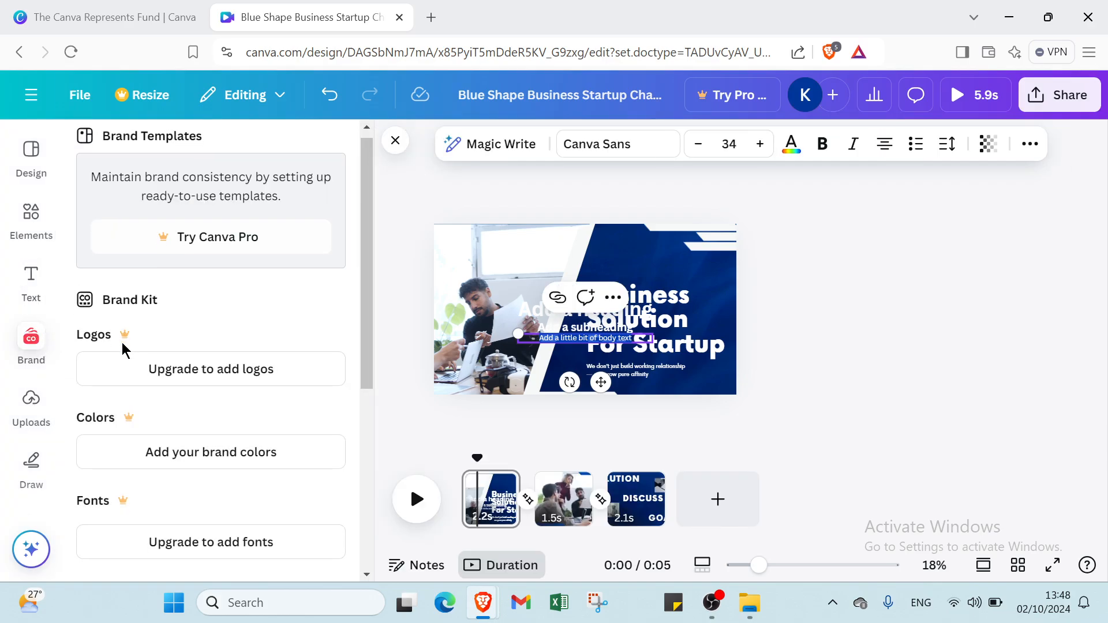
{"action": "scroll", "coordinate": [114, 325], "scroll_direction": "down", "scroll_amount": 1}
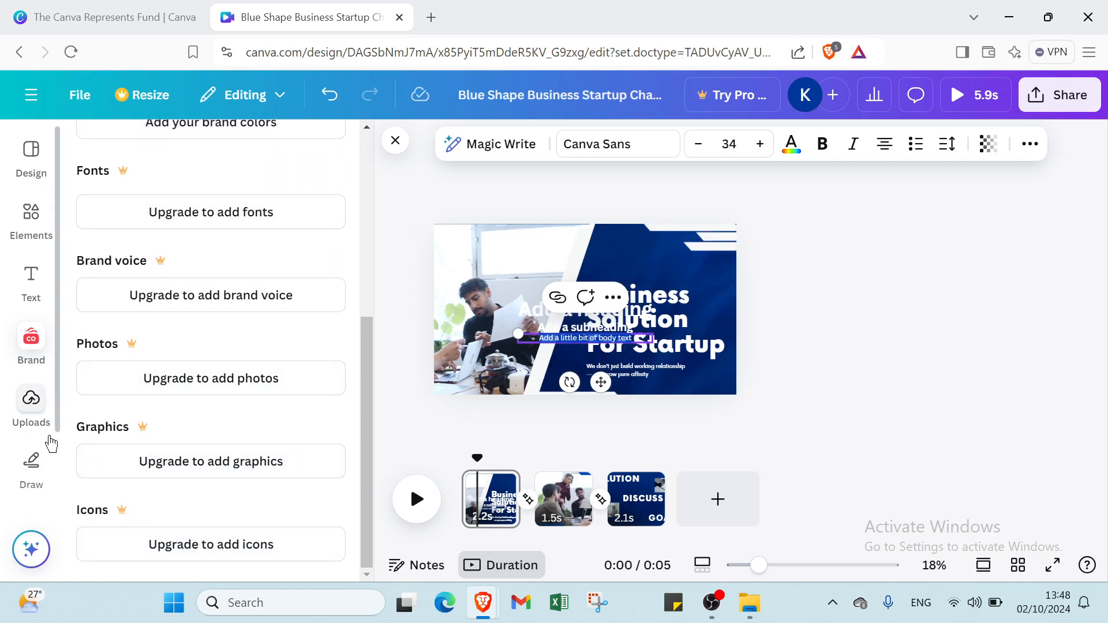
Step: Record a short camera clip of yourself over the first page using the OBS Virtual Camera
{"action": "left_click", "coordinate": [39, 409]}
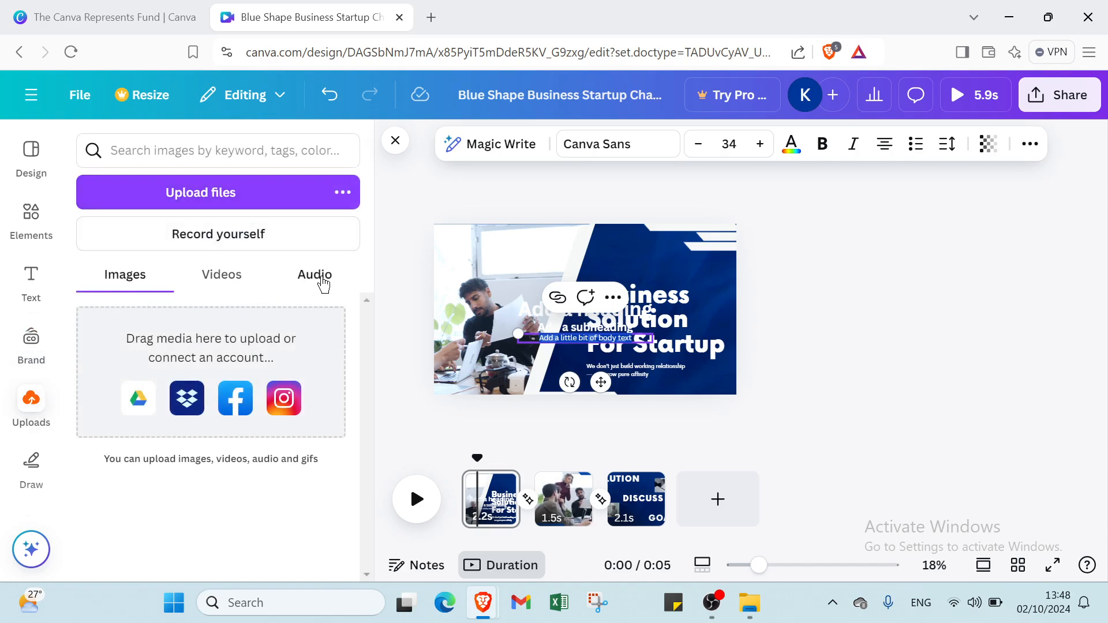
{"action": "left_click", "coordinate": [261, 234]}
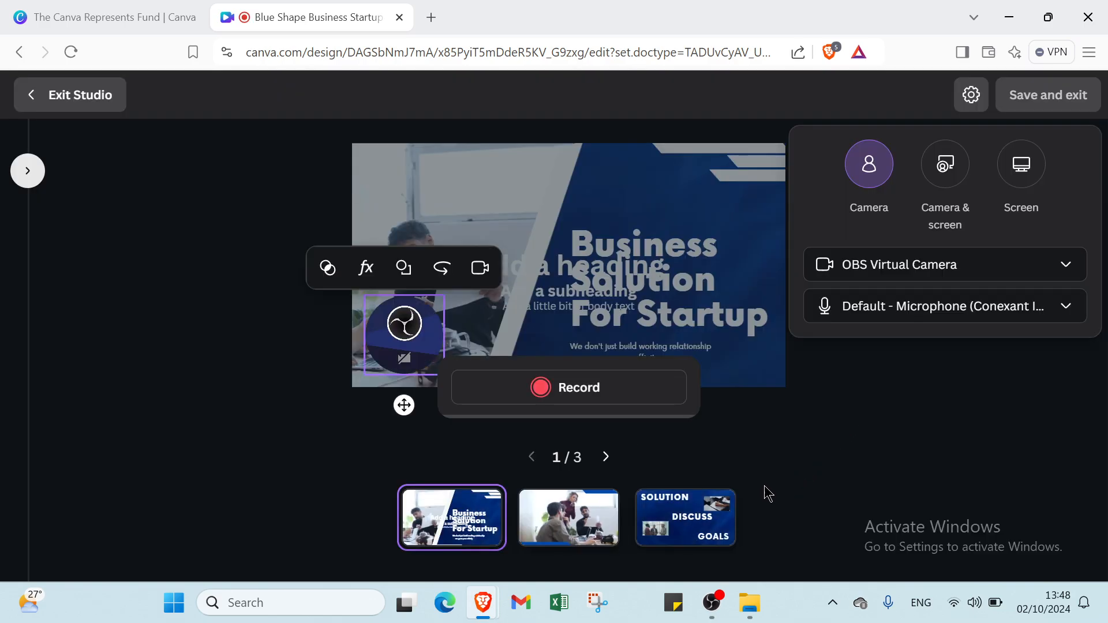
{"action": "left_click", "coordinate": [581, 390]}
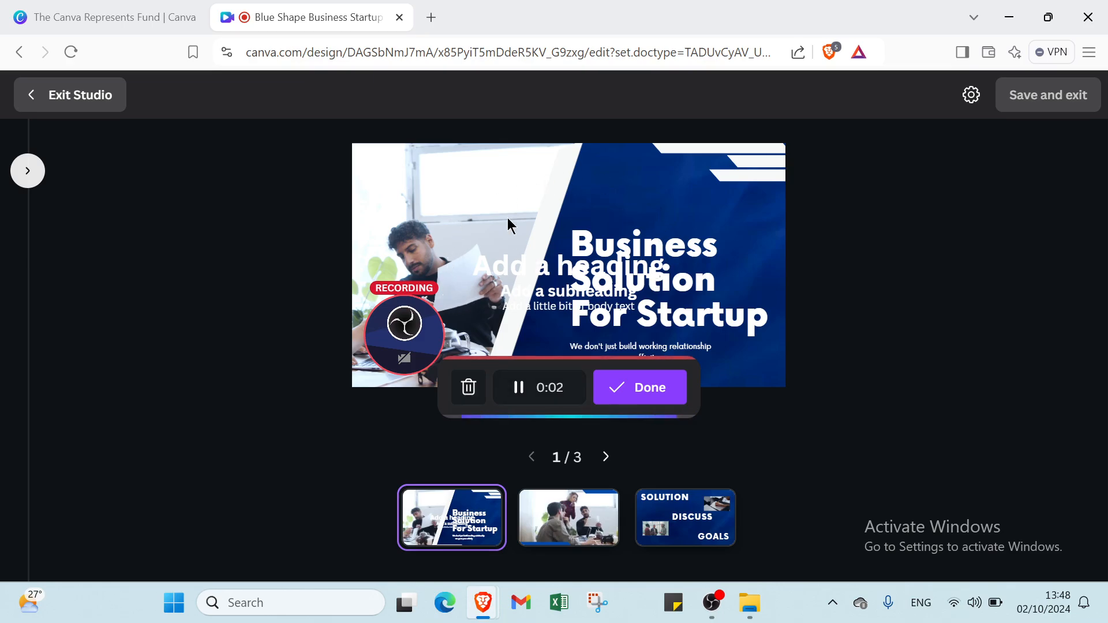
{"action": "left_click", "coordinate": [635, 399]}
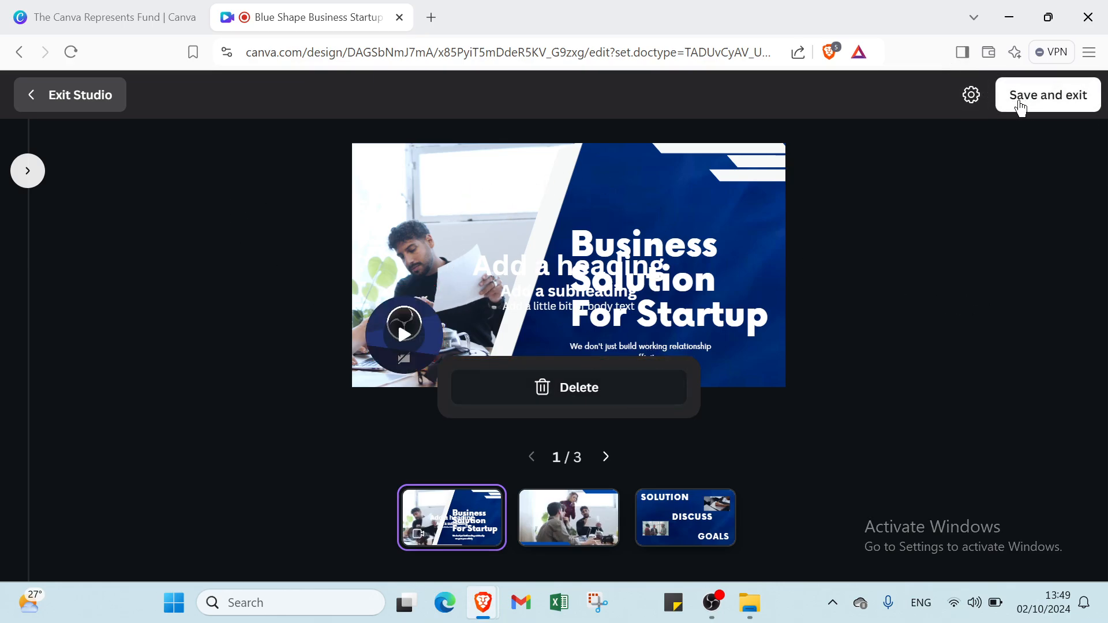
Step: Delete the camera recording and leave the recording studio without saving
{"action": "left_click", "coordinate": [592, 388]}
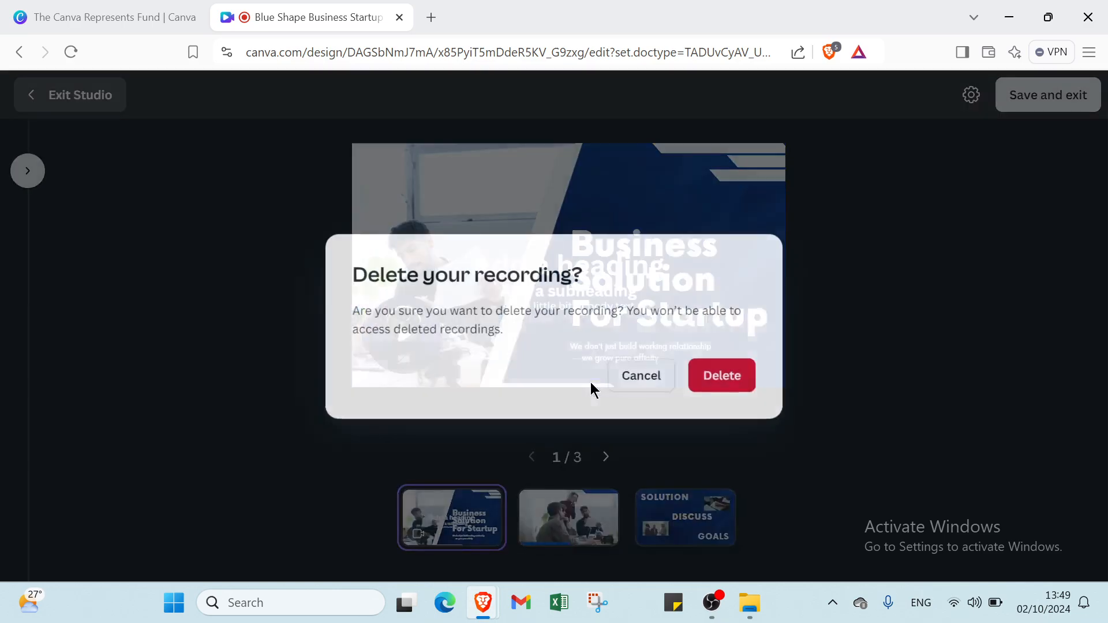
{"action": "left_click", "coordinate": [747, 380]}
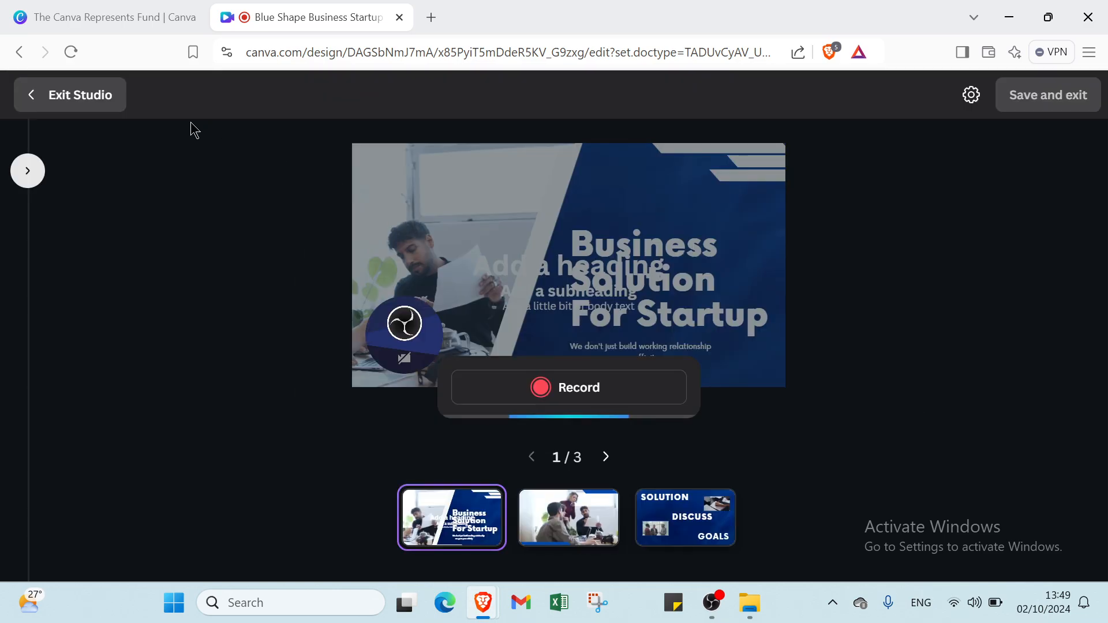
{"action": "left_click", "coordinate": [114, 104]}
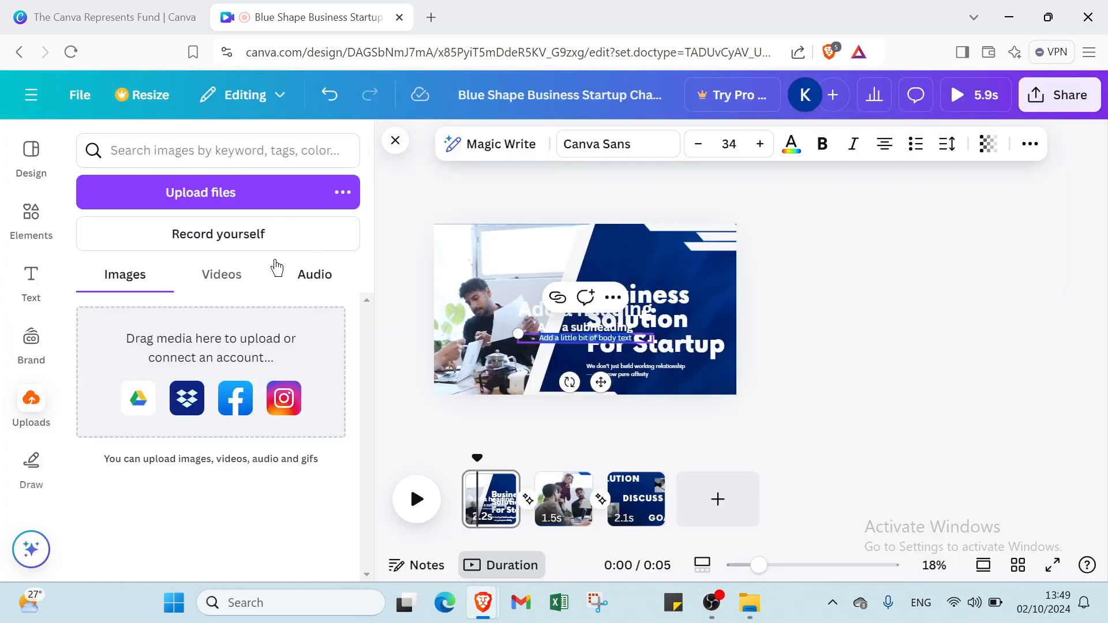
Step: Handwrite CANVA with the thin blue pen across the upper part of the first page and scribble over it
{"action": "left_click", "coordinate": [31, 462]}
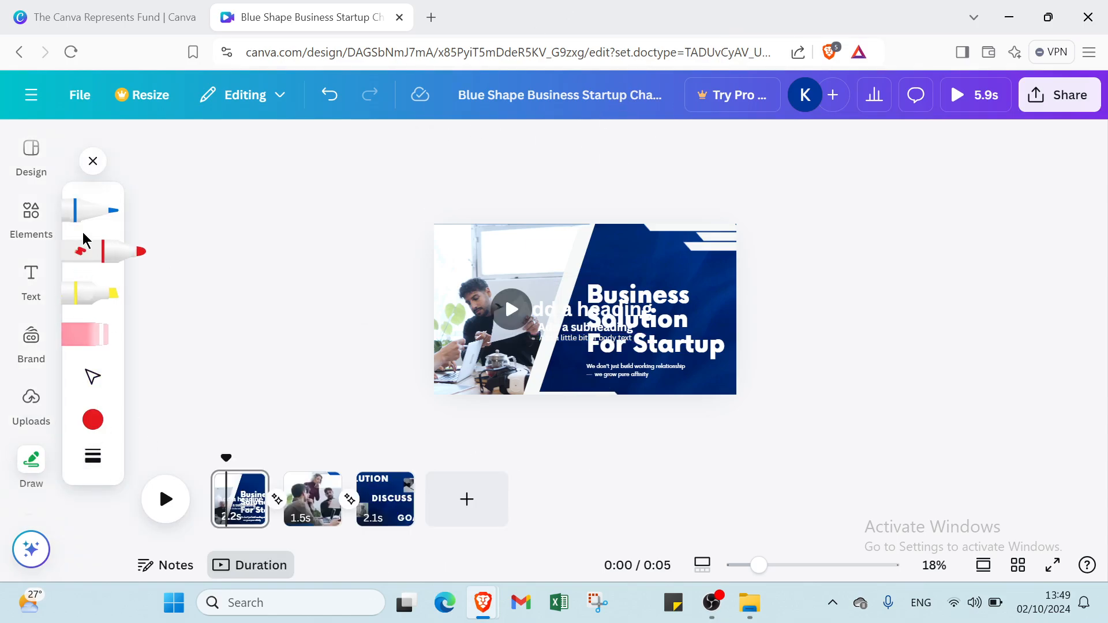
{"action": "left_click", "coordinate": [87, 215]}
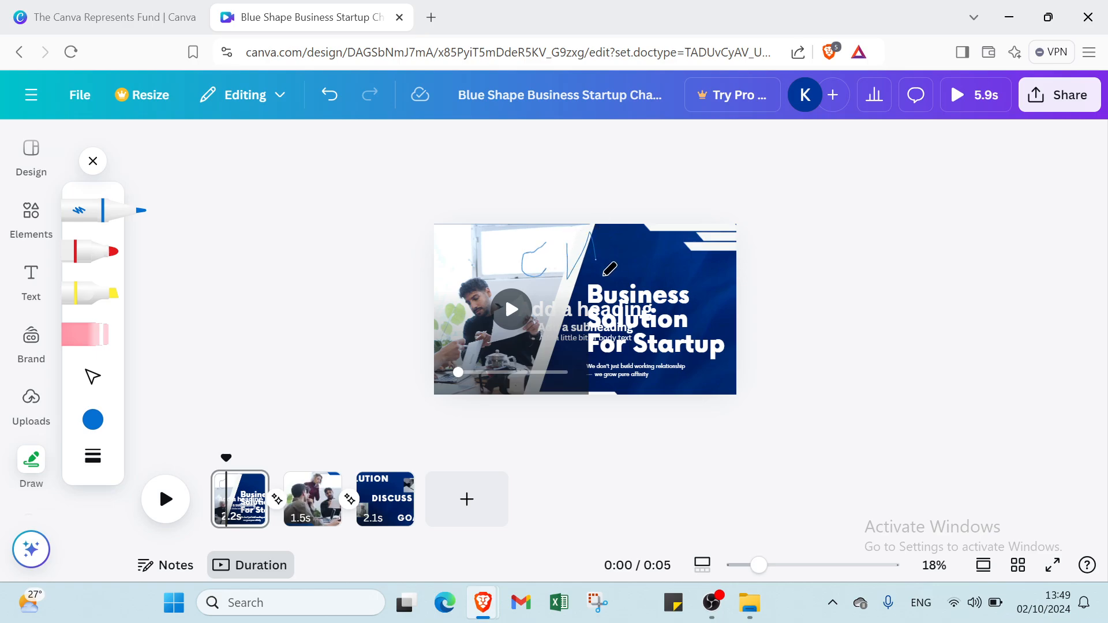
{"action": "mouse_move", "coordinate": [604, 276]}
{"action": "left_mouse_down"}
{"action": "mouse_move", "coordinate": [606, 296]}
{"action": "mouse_move", "coordinate": [567, 285]}
{"action": "left_mouse_up"}
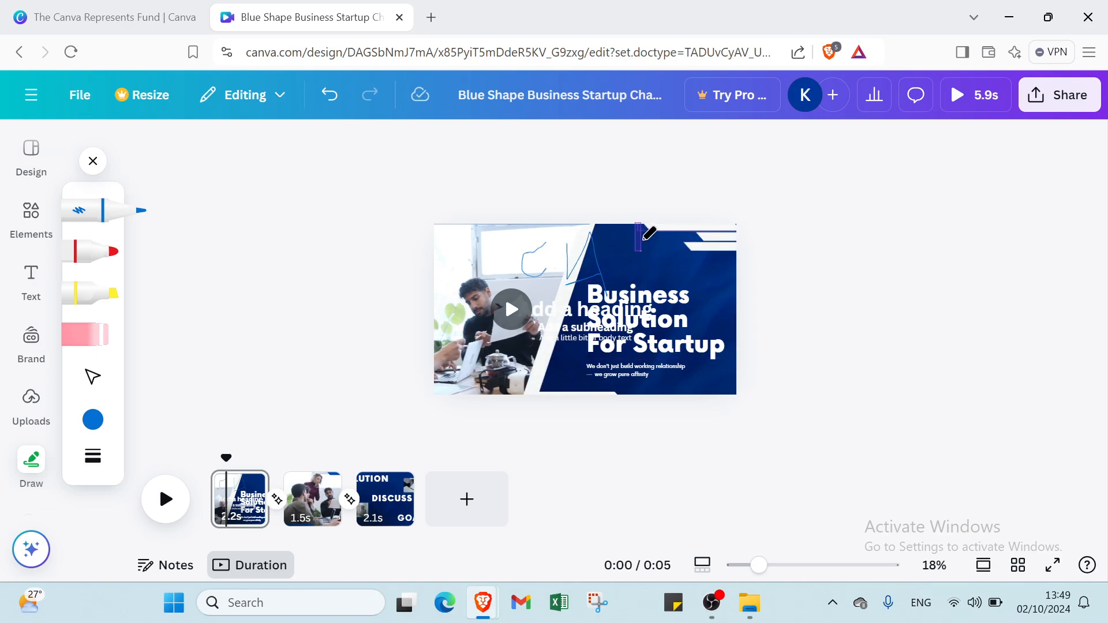
{"action": "mouse_move", "coordinate": [642, 240]}
{"action": "left_mouse_down"}
{"action": "mouse_move", "coordinate": [662, 267]}
{"action": "mouse_move", "coordinate": [668, 235]}
{"action": "left_mouse_up"}
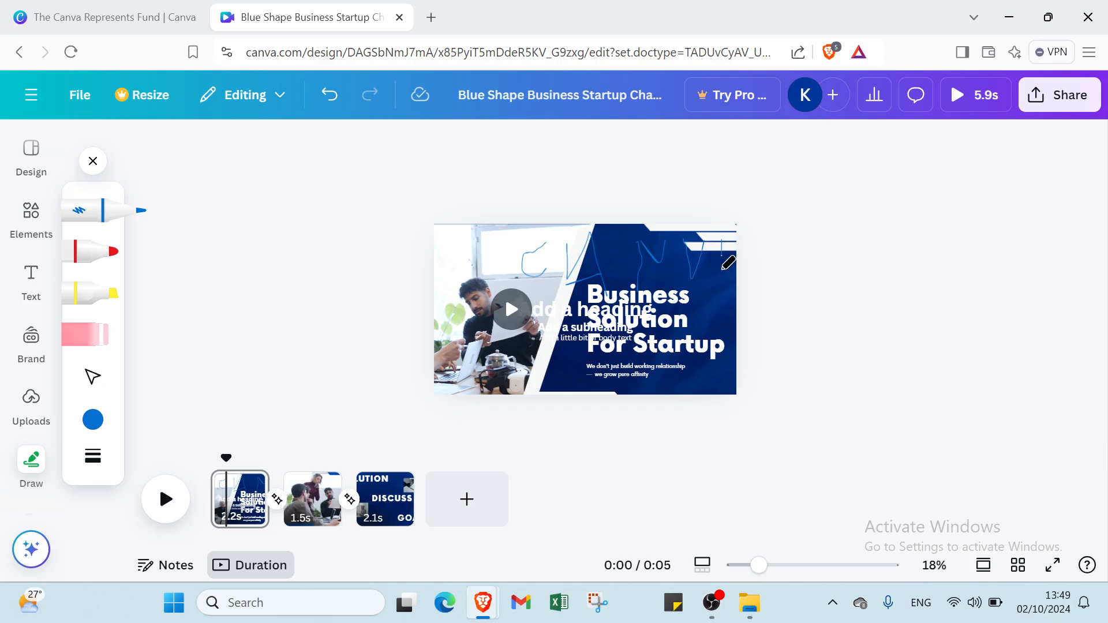
{"action": "left_click_drag", "start_coordinate": [729, 234], "coordinate": [737, 264]}
{"action": "mouse_move", "coordinate": [579, 253]}
{"action": "left_mouse_down"}
{"action": "mouse_move", "coordinate": [626, 258]}
{"action": "mouse_move", "coordinate": [455, 327]}
{"action": "mouse_move", "coordinate": [461, 354]}
{"action": "mouse_move", "coordinate": [611, 367]}
{"action": "mouse_move", "coordinate": [536, 439]}
{"action": "mouse_move", "coordinate": [489, 465]}
{"action": "mouse_move", "coordinate": [534, 469]}
{"action": "left_mouse_up"}
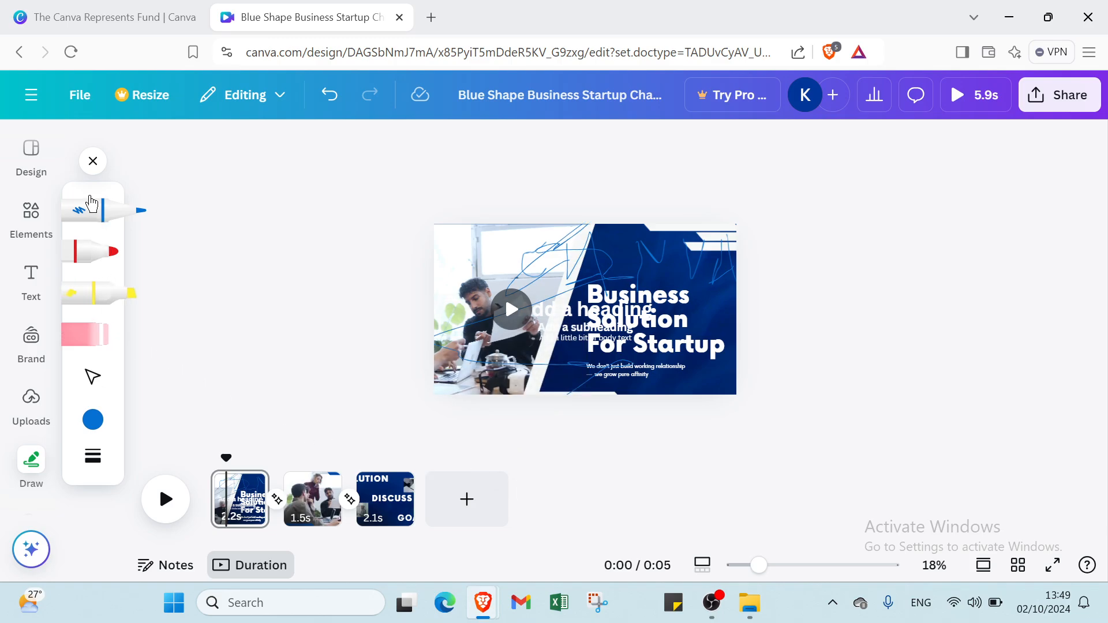
Step: Erase all the blue pen strokes from the first page and leave drawing mode
{"action": "left_click", "coordinate": [82, 341]}
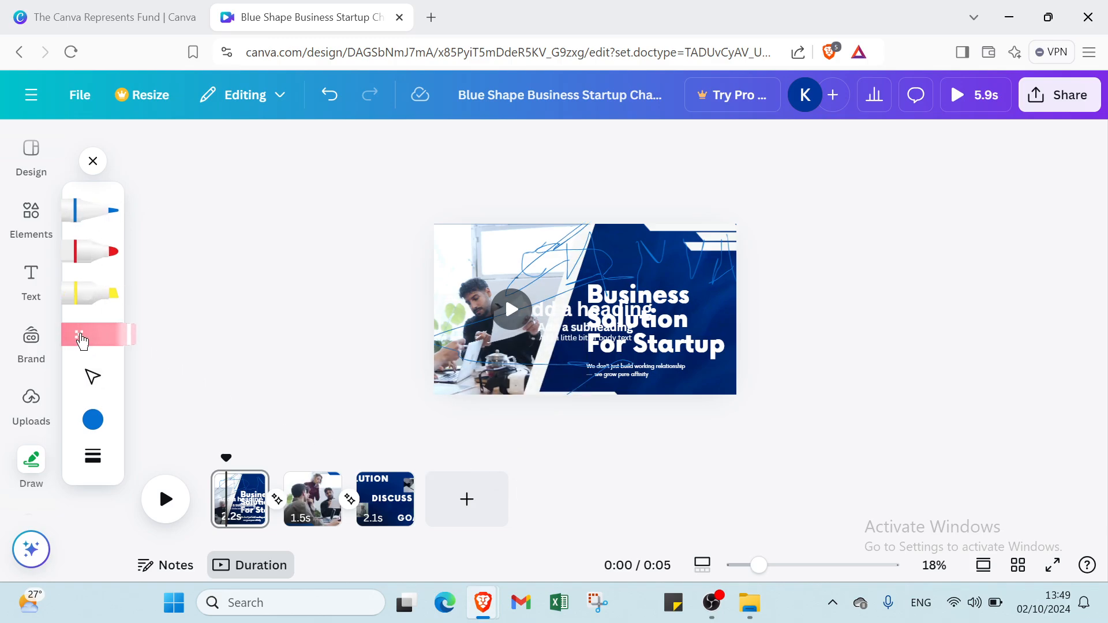
{"action": "mouse_move", "coordinate": [605, 245]}
{"action": "left_mouse_down"}
{"action": "mouse_move", "coordinate": [571, 252]}
{"action": "mouse_move", "coordinate": [532, 271]}
{"action": "mouse_move", "coordinate": [605, 264]}
{"action": "left_mouse_up"}
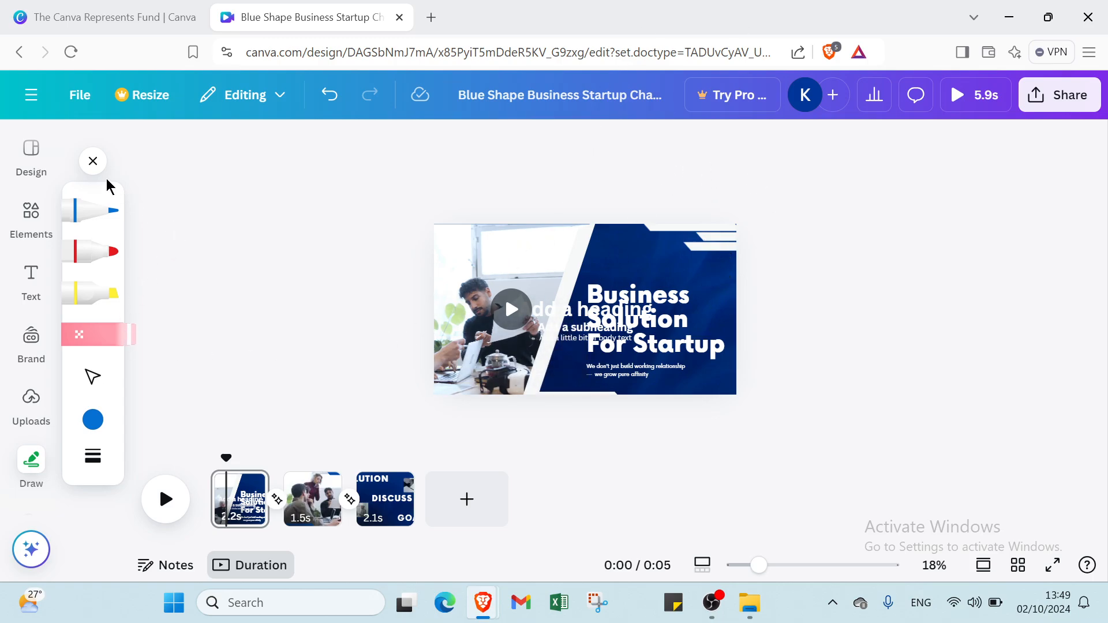
{"action": "left_click", "coordinate": [93, 161]}
Step: Extend the trim of the first page's team video to its full 8.9 s length
{"action": "left_click", "coordinate": [525, 272]}
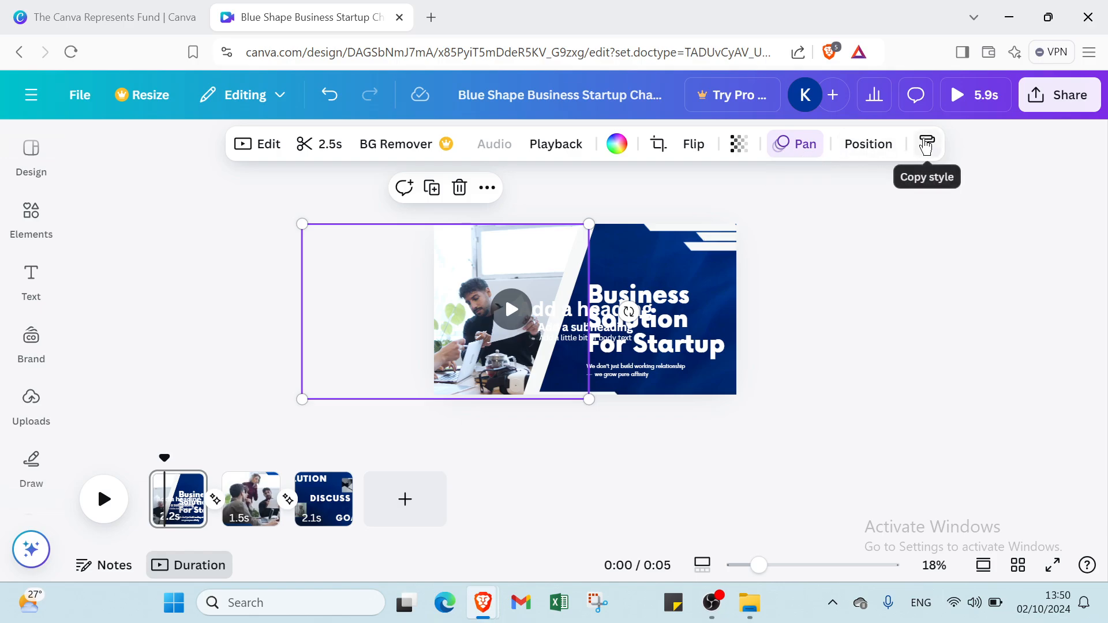
{"action": "left_click", "coordinate": [302, 144]}
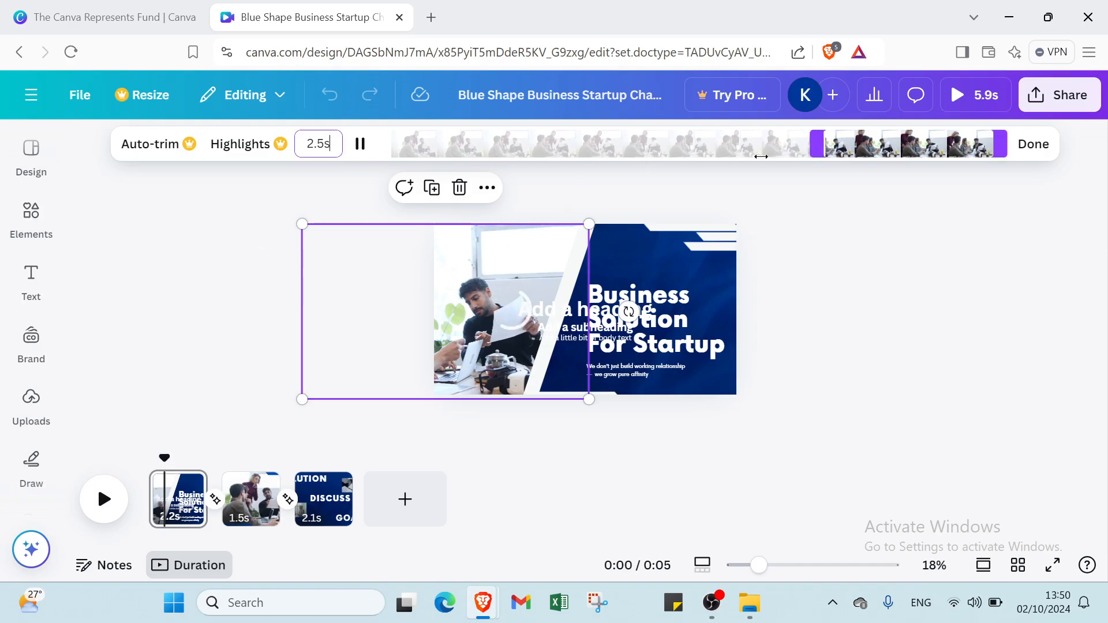
{"action": "left_click_drag", "start_coordinate": [817, 147], "coordinate": [366, 177]}
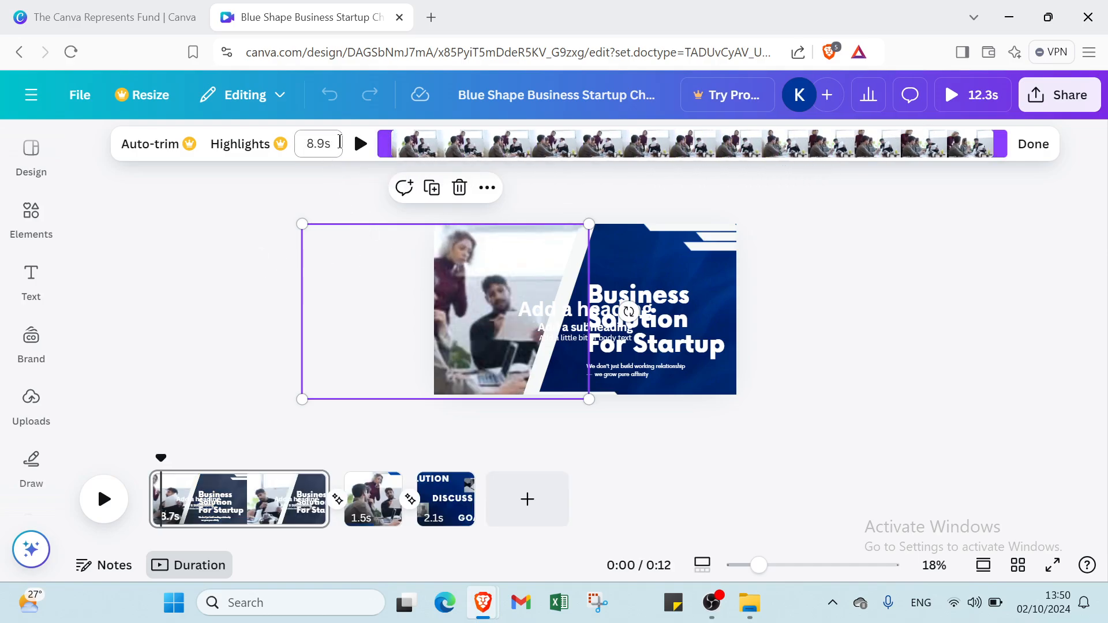
{"action": "left_click", "coordinate": [1035, 146]}
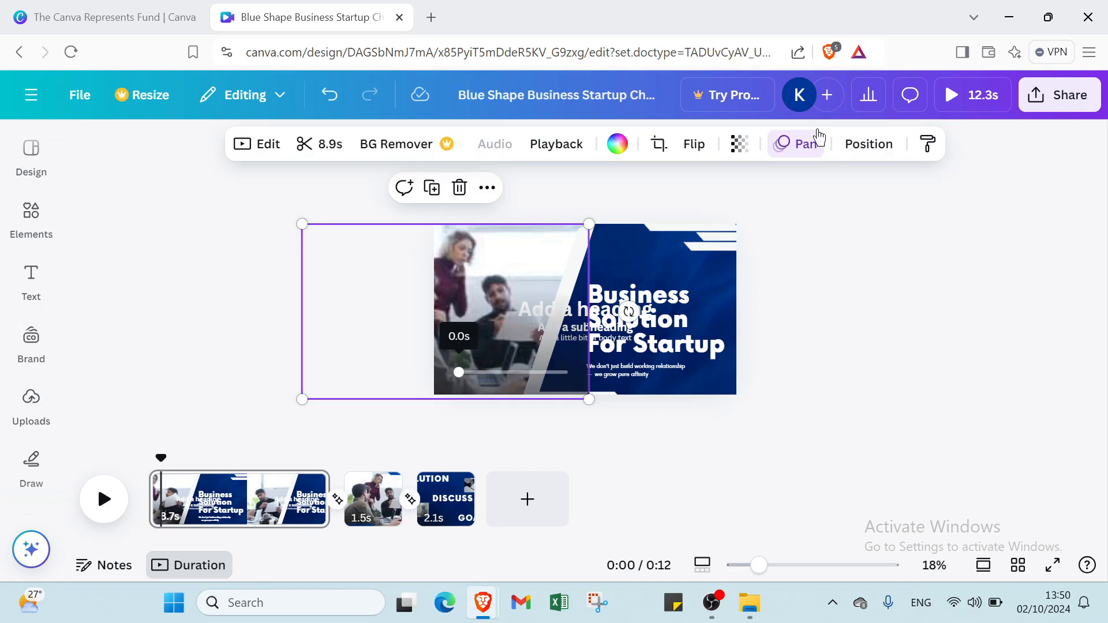
Step: Try the Epic and Festive filters on the first page's video and browse the further filters
{"action": "left_click", "coordinate": [272, 145]}
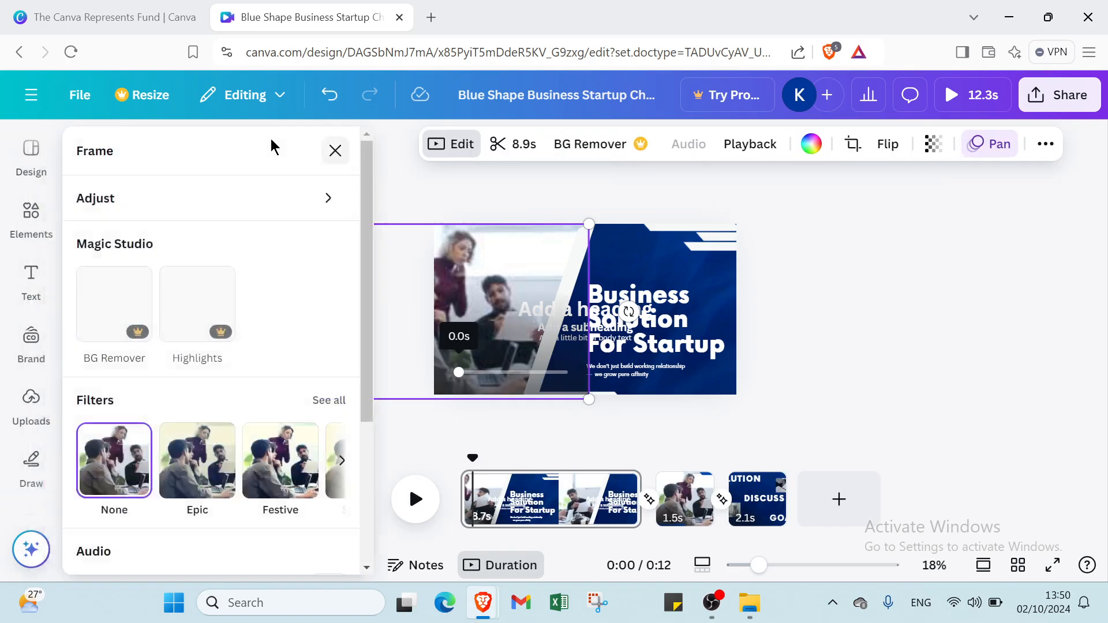
{"action": "scroll", "coordinate": [133, 294], "scroll_direction": "down", "scroll_amount": 3}
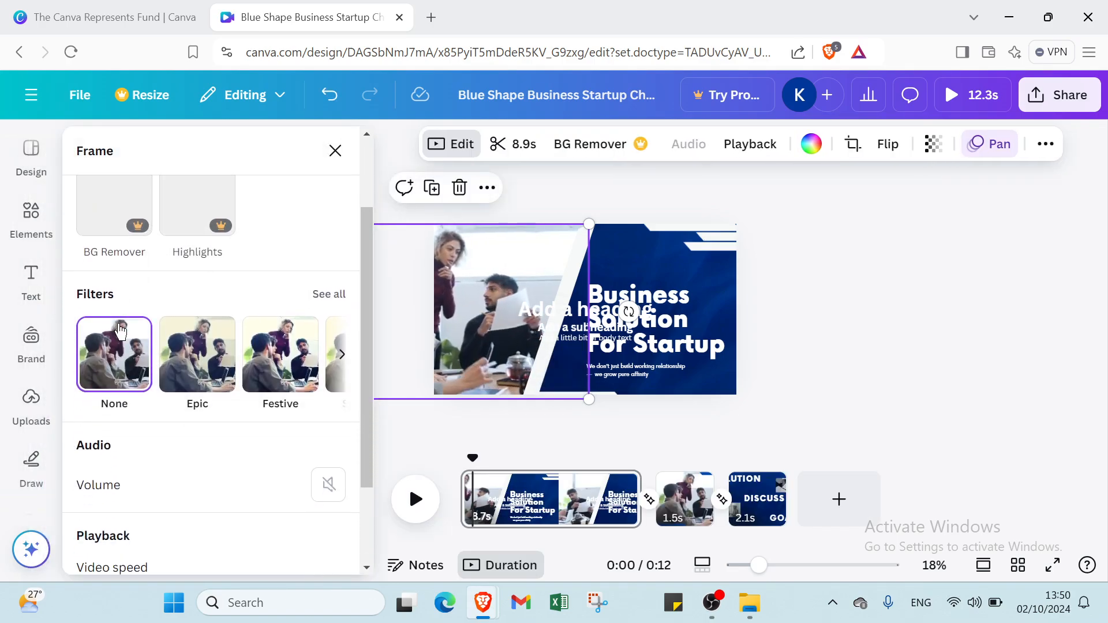
{"action": "left_click", "coordinate": [175, 297]}
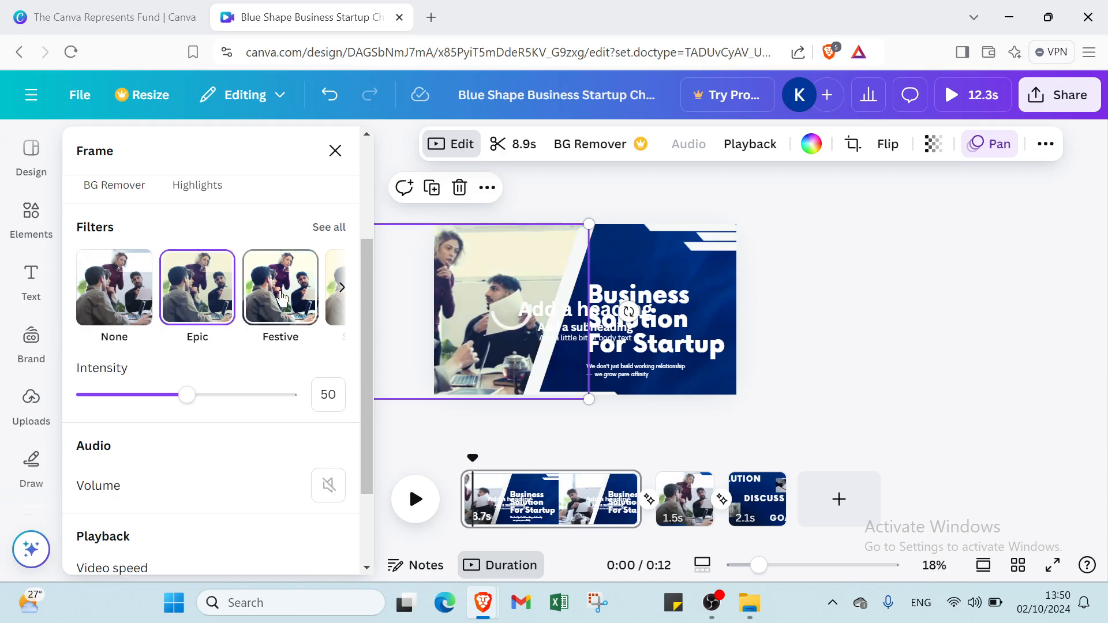
{"action": "left_click", "coordinate": [312, 306]}
{"action": "scroll", "coordinate": [326, 325], "scroll_direction": "up", "scroll_amount": 1}
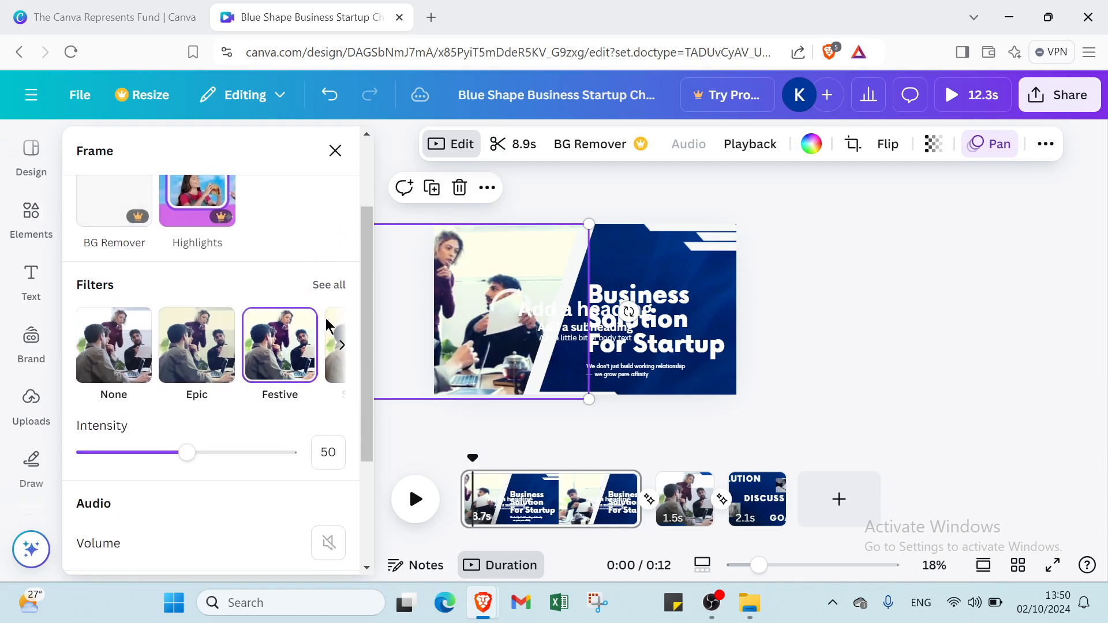
{"action": "left_click", "coordinate": [344, 348]}
{"action": "left_click", "coordinate": [344, 349]}
{"action": "left_click", "coordinate": [345, 349]}
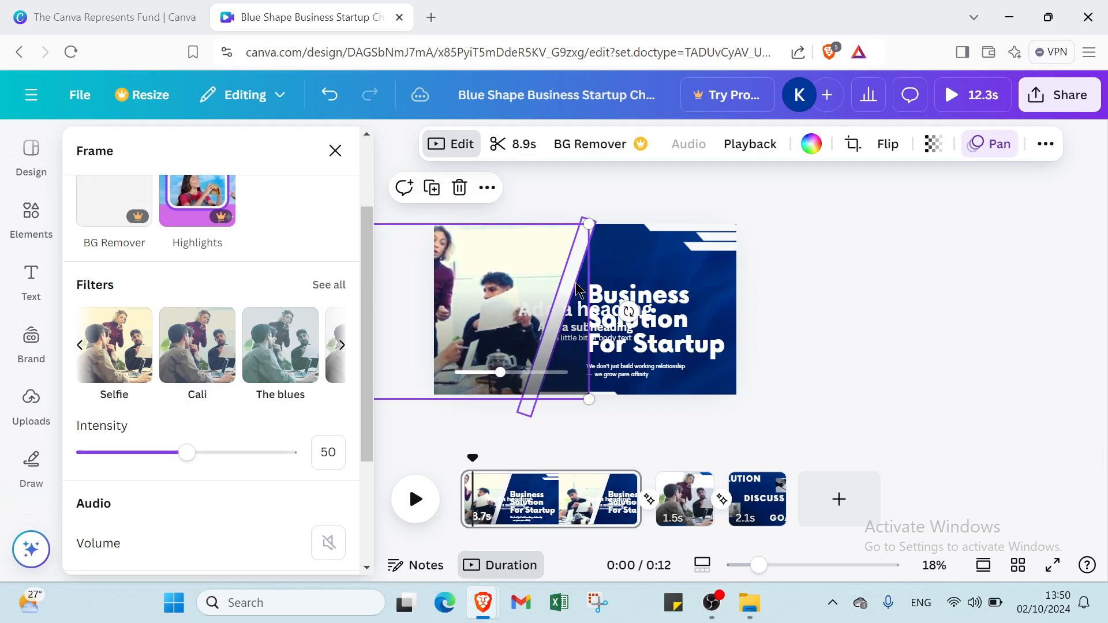
Step: Move the video right so it starts at the first page's left edge, and apply the Selfie filter to it
{"action": "left_click_drag", "start_coordinate": [580, 282], "coordinate": [721, 275]}
{"action": "left_click_drag", "start_coordinate": [573, 277], "coordinate": [573, 277]}
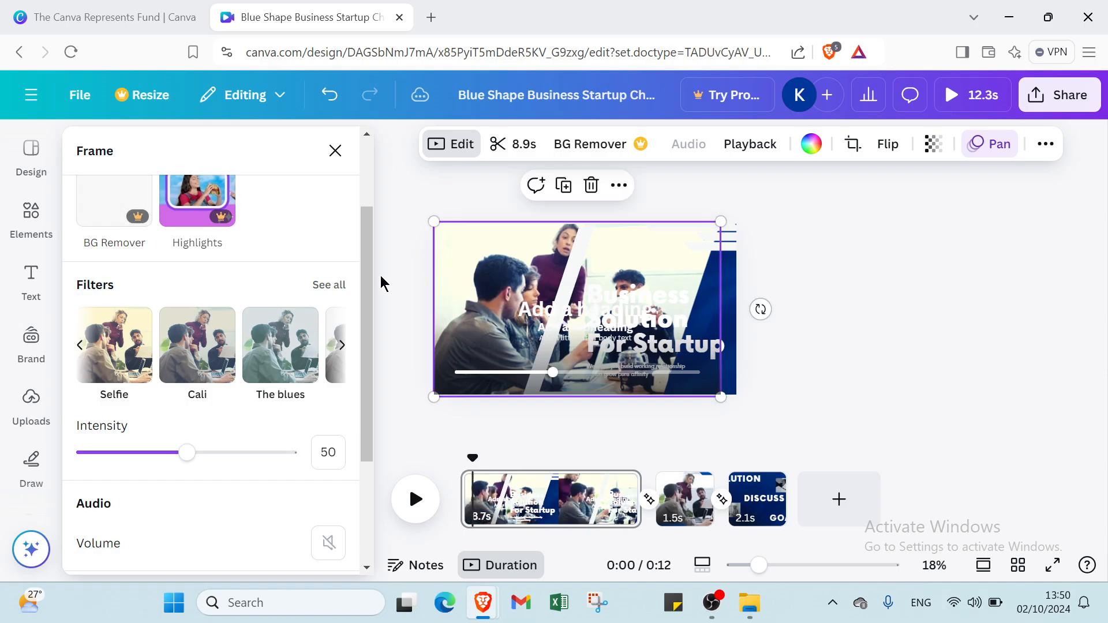
{"action": "left_click", "coordinate": [279, 341]}
{"action": "left_click", "coordinate": [217, 345]}
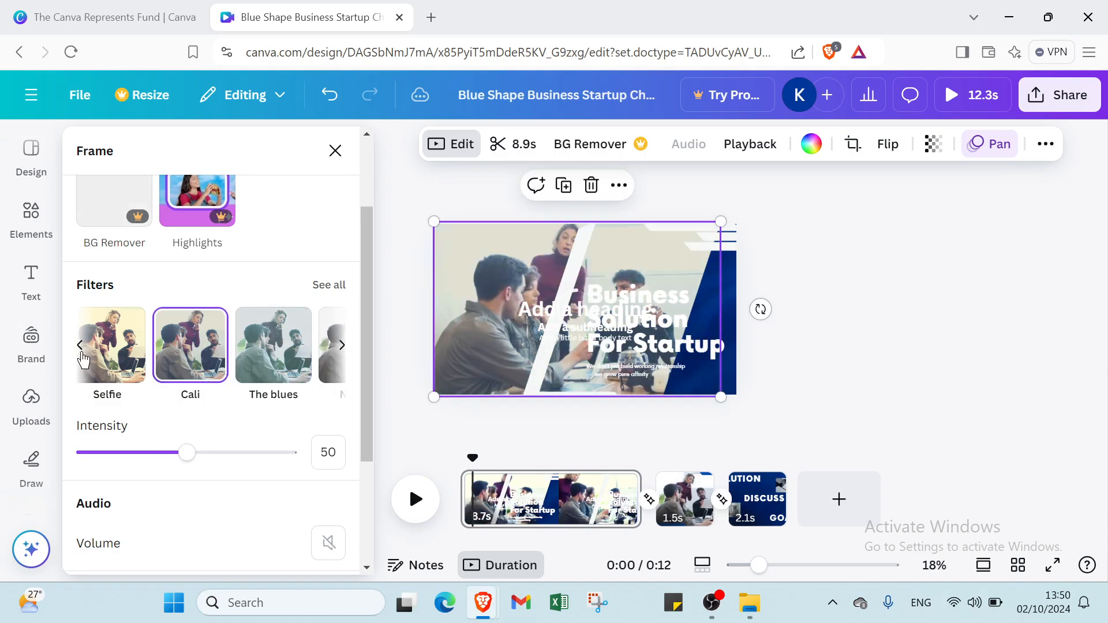
{"action": "left_click", "coordinate": [111, 345]}
{"action": "left_click", "coordinate": [335, 151]}
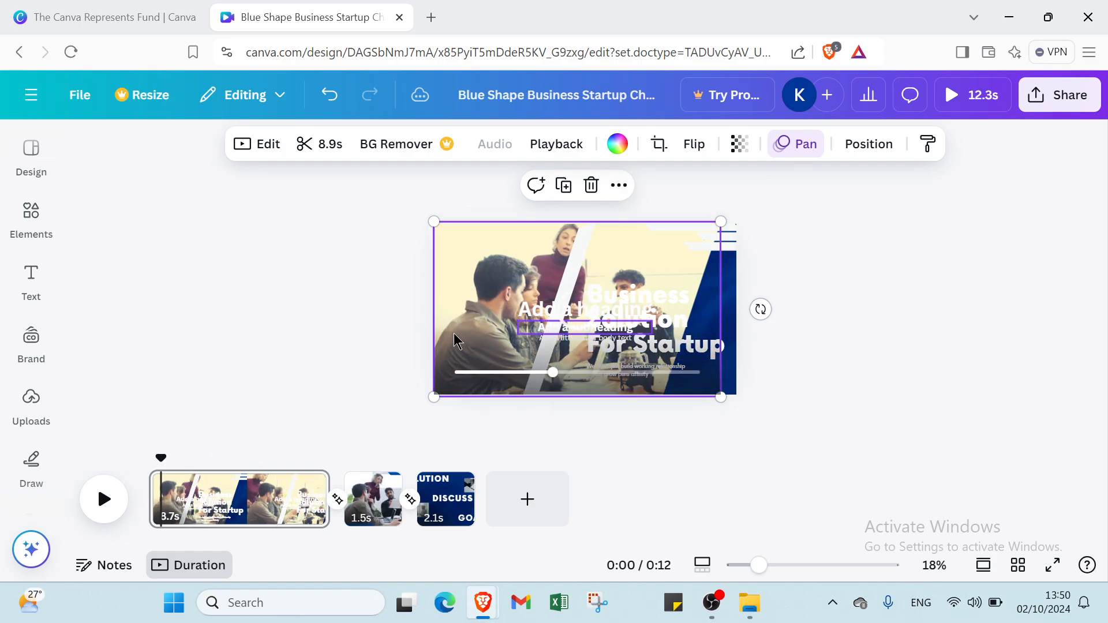
Step: Move the subheading to the first page's left edge, and open a comment on the heading without posting it
{"action": "left_click_drag", "start_coordinate": [529, 336], "coordinate": [446, 341]}
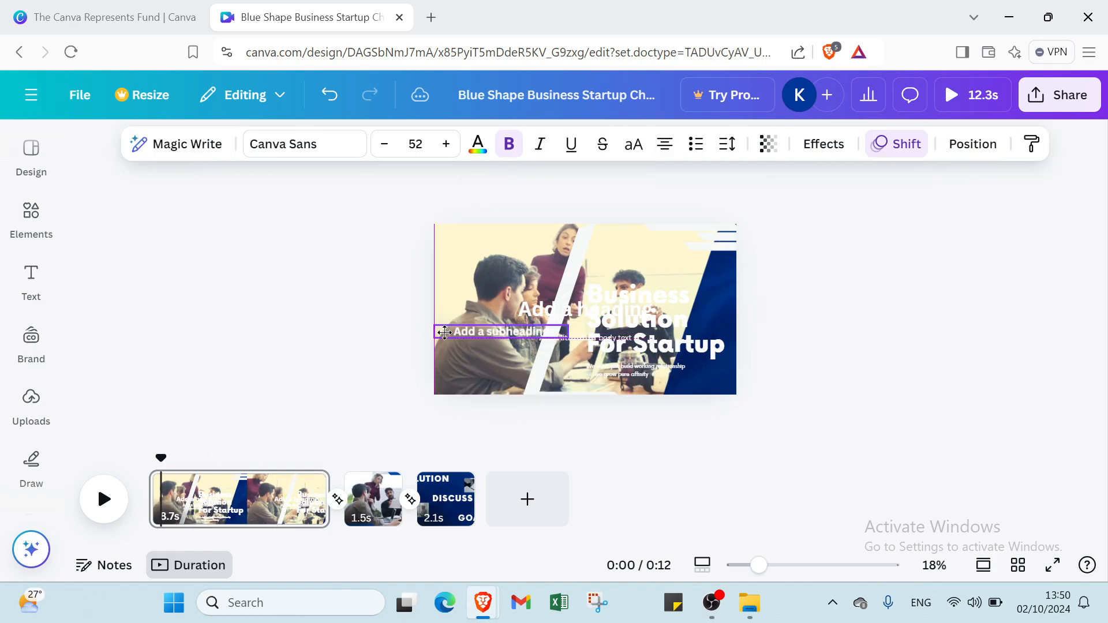
{"action": "left_click", "coordinate": [603, 308]}
{"action": "left_click", "coordinate": [543, 263]}
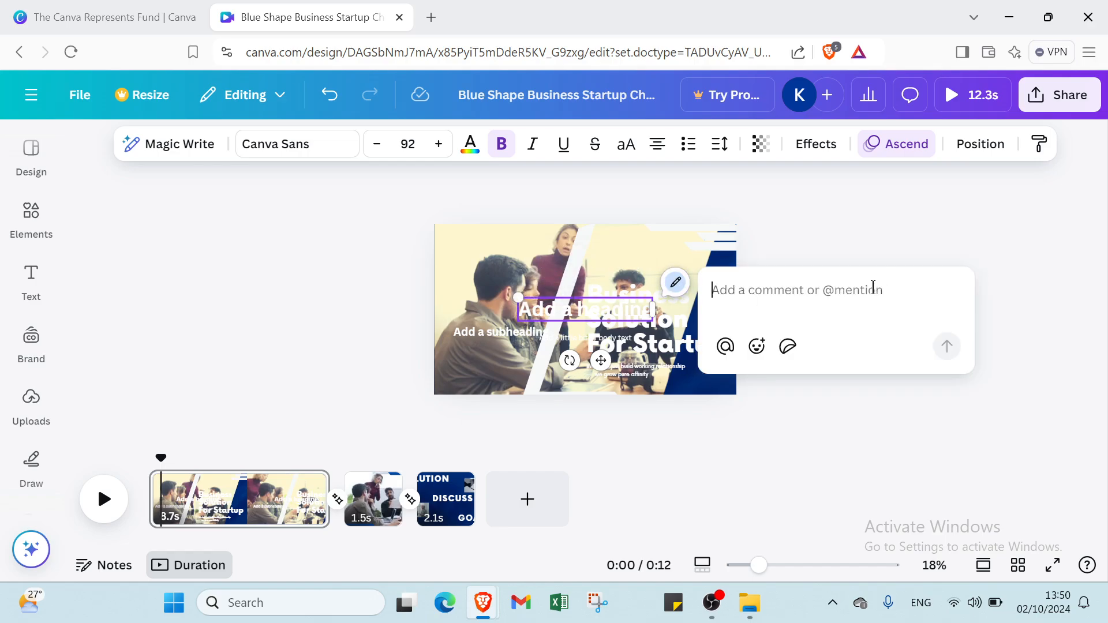
{"action": "left_click", "coordinate": [774, 419]}
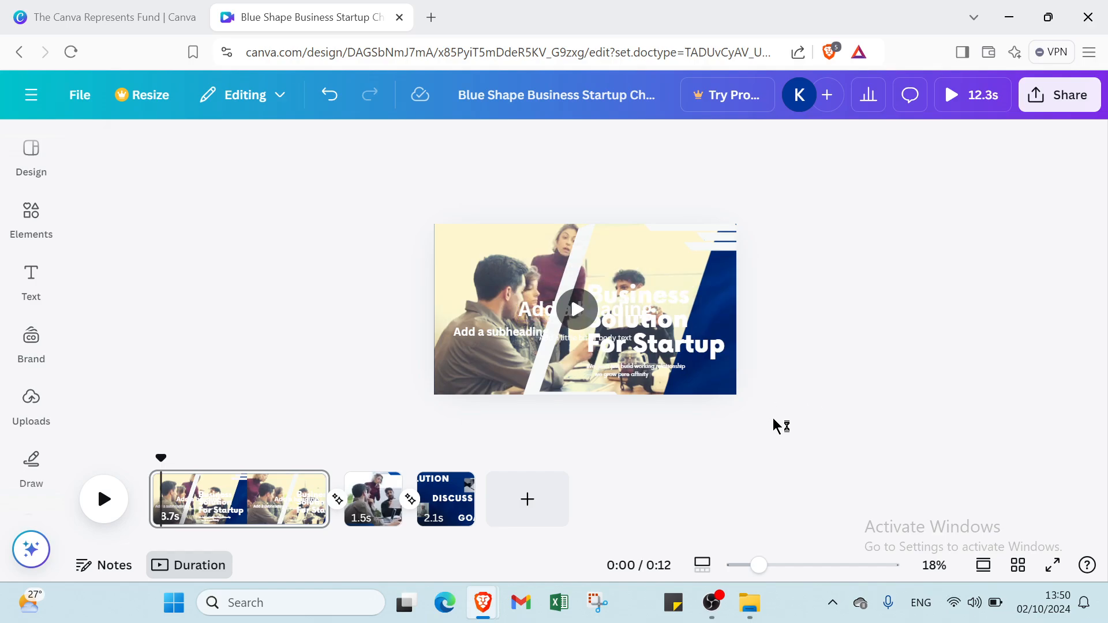
Step: Preview the whole video and check the comments on the current page
{"action": "left_click", "coordinate": [984, 106]}
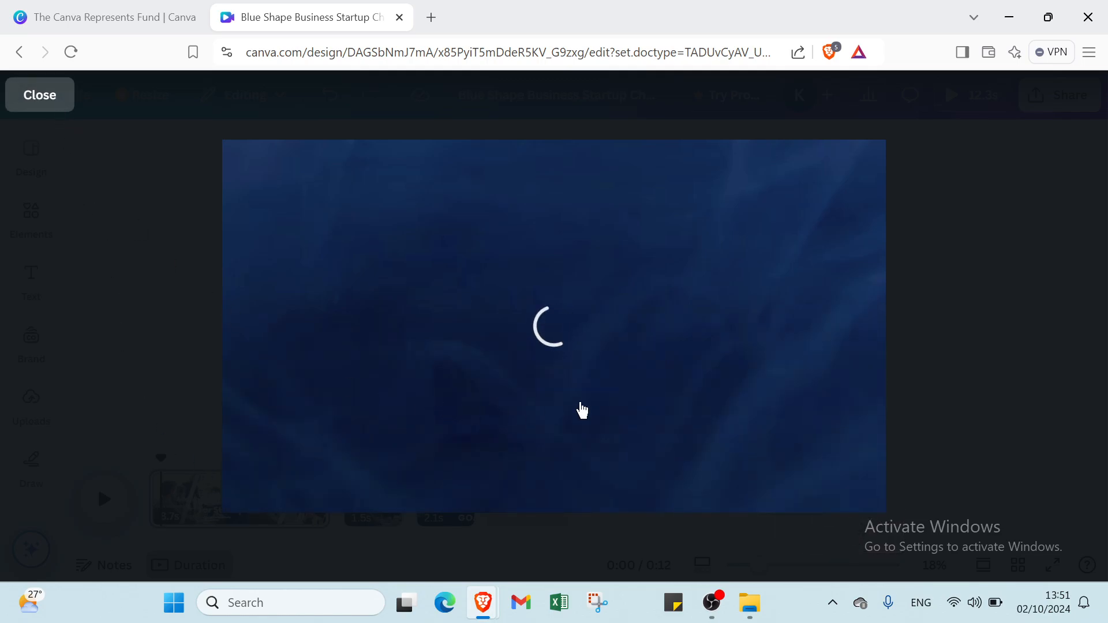
{"action": "key", "text": "Escape"}
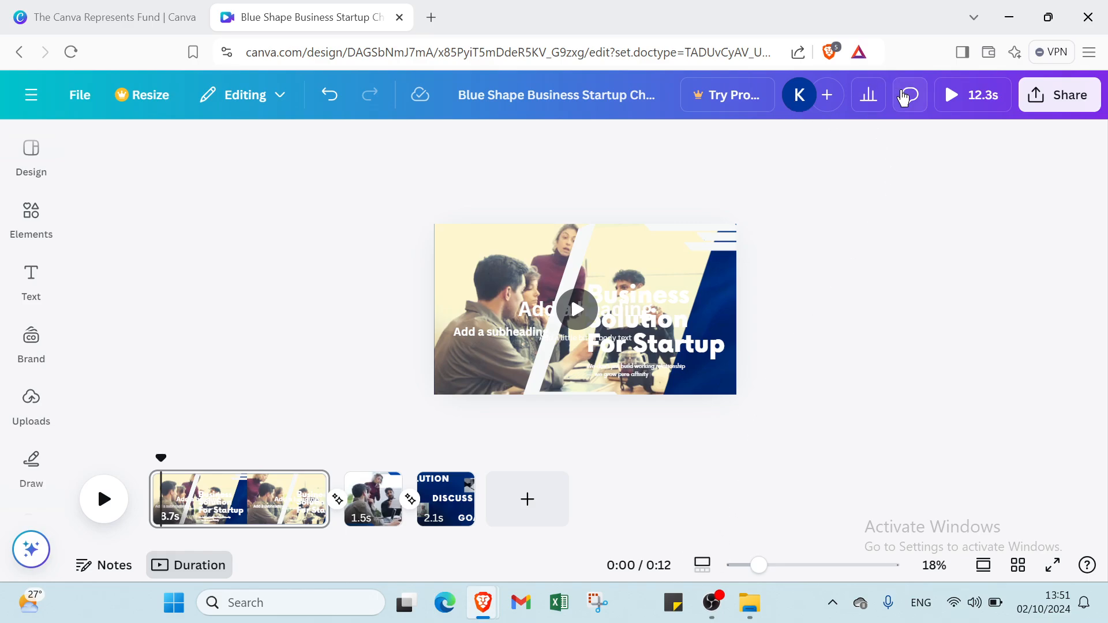
{"action": "left_click", "coordinate": [904, 96]}
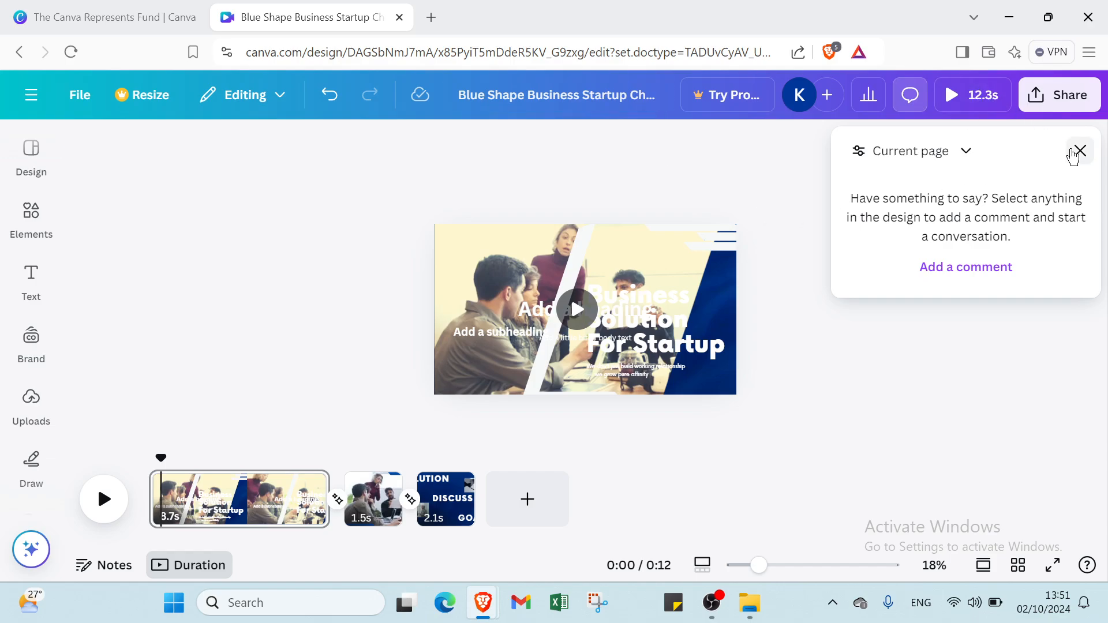
{"action": "left_click", "coordinate": [1080, 151]}
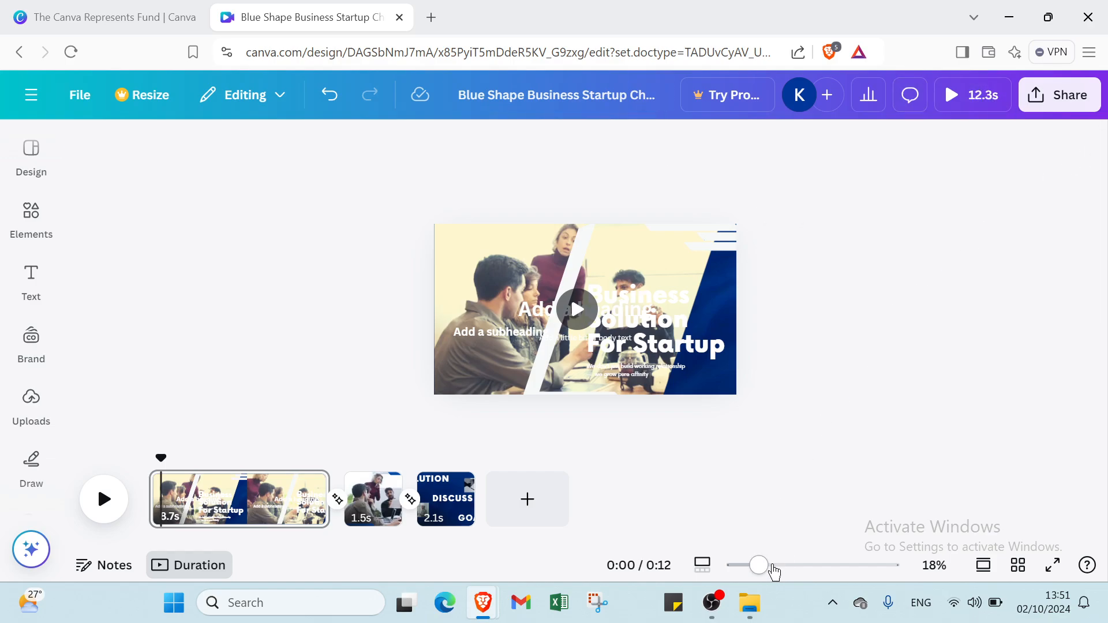
Step: Enlarge the canvas view to 29% and add a blank page at the end of the video
{"action": "mouse_move", "coordinate": [759, 566]}
{"action": "left_mouse_down"}
{"action": "mouse_move", "coordinate": [804, 571]}
{"action": "mouse_move", "coordinate": [776, 567]}
{"action": "left_mouse_up"}
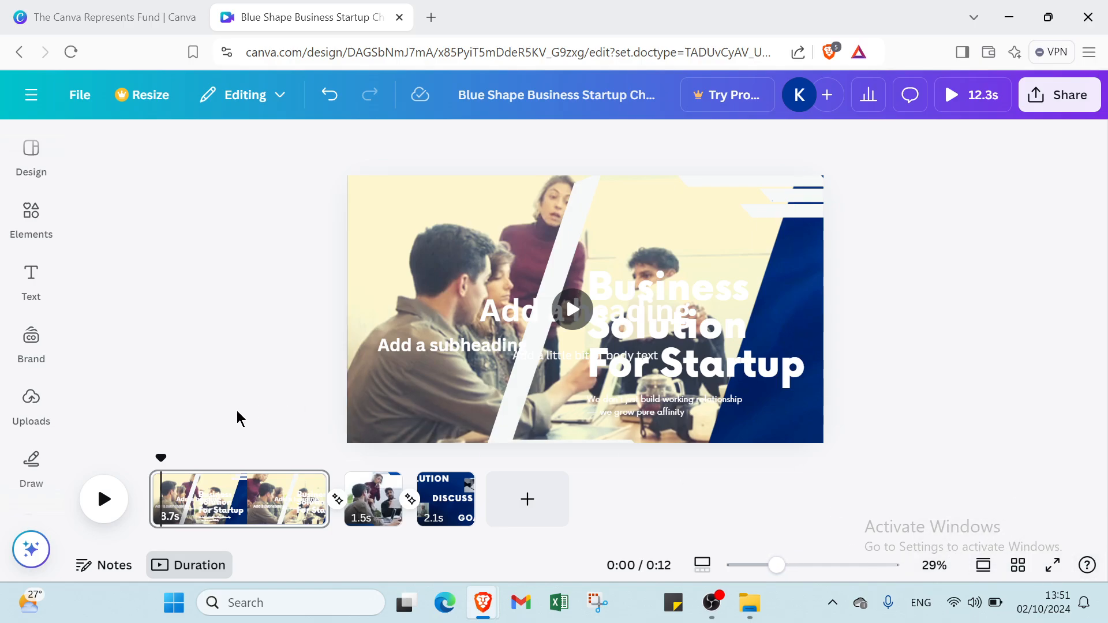
{"action": "left_click", "coordinate": [527, 501]}
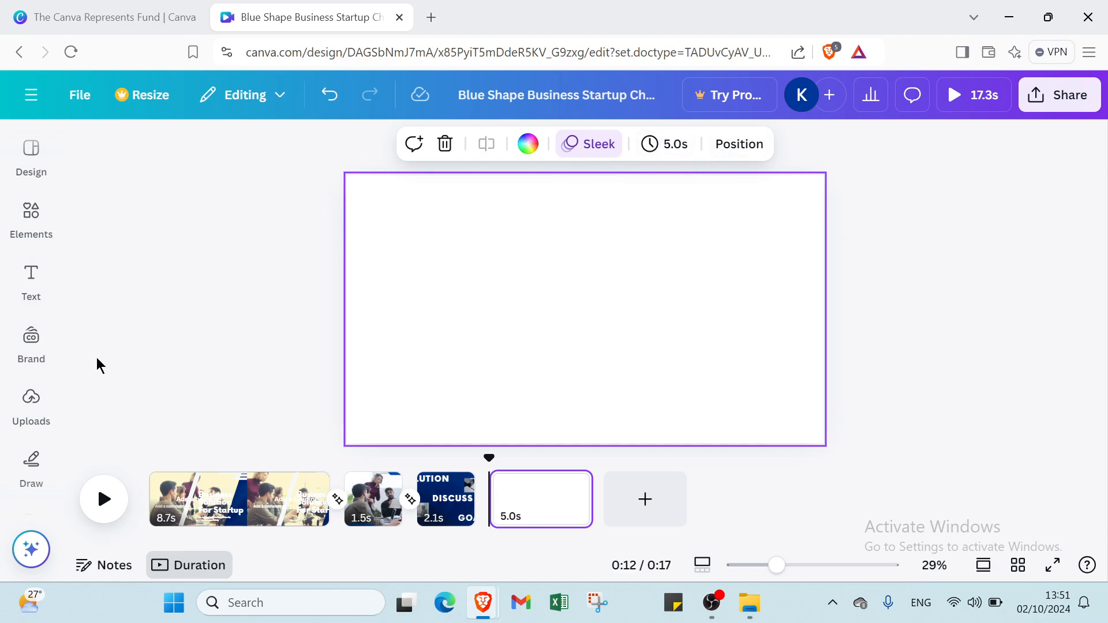
Step: Switch to the Canva website tab and look through the Design spotlight categories
{"action": "left_click", "coordinate": [79, 24]}
{"action": "mouse_move", "coordinate": [213, 105]}
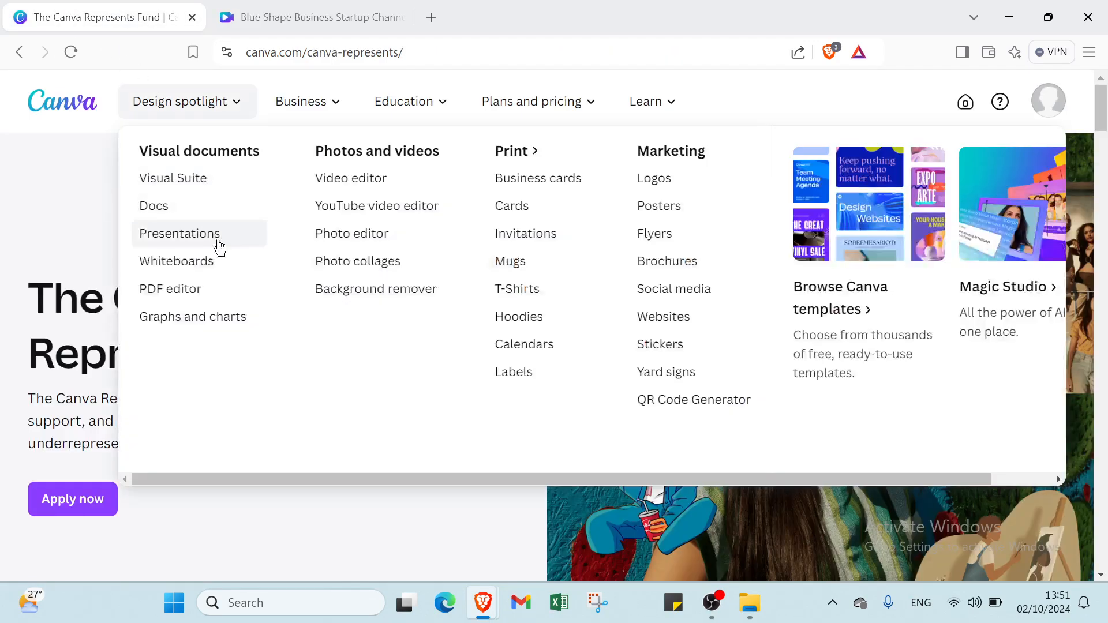